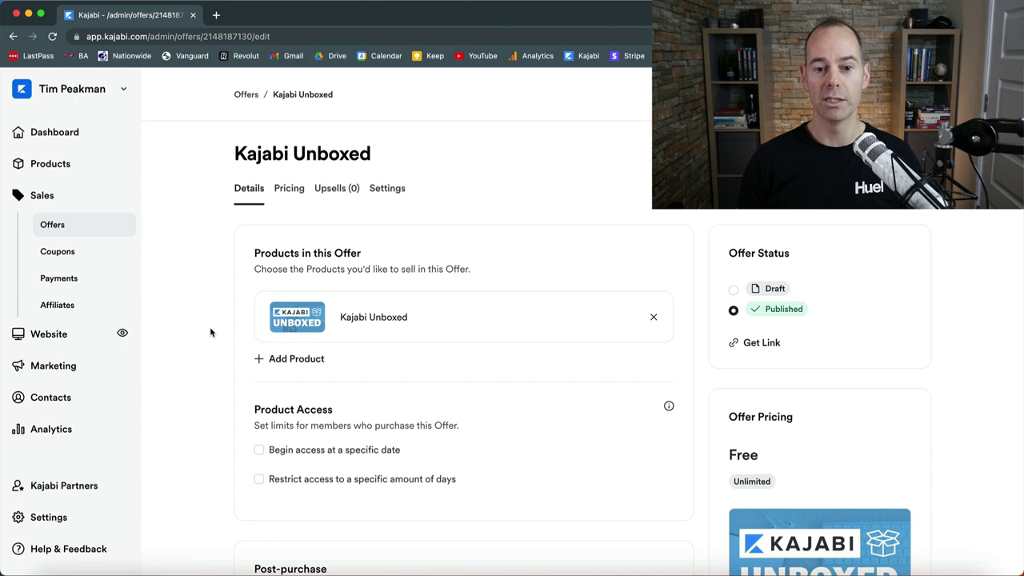
Examine the Kajabi Unboxed offer's included products, access limits and the available post-purchase destinations
scroll(210, 333, down, 1)
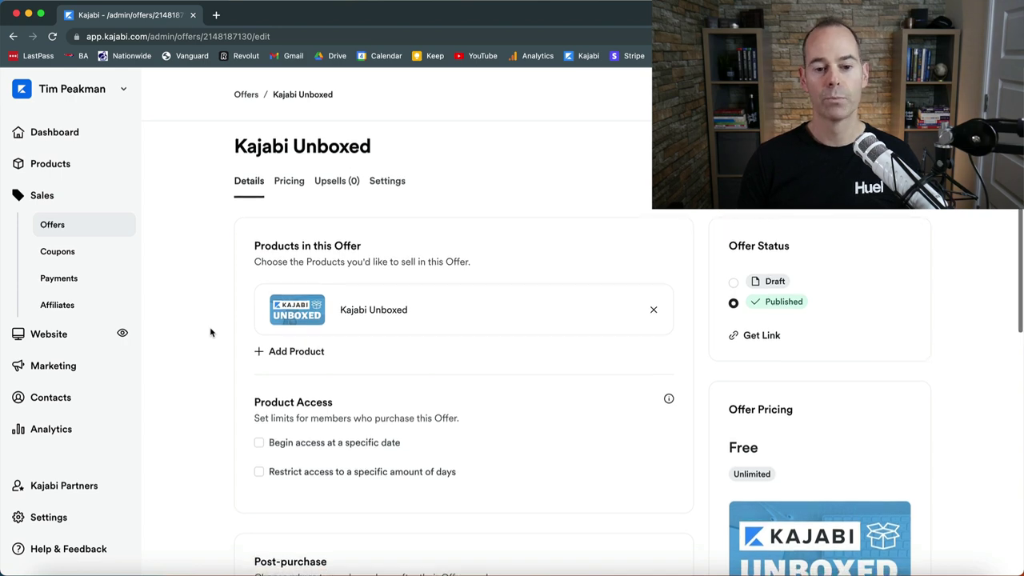
scroll(208, 436, down, 3)
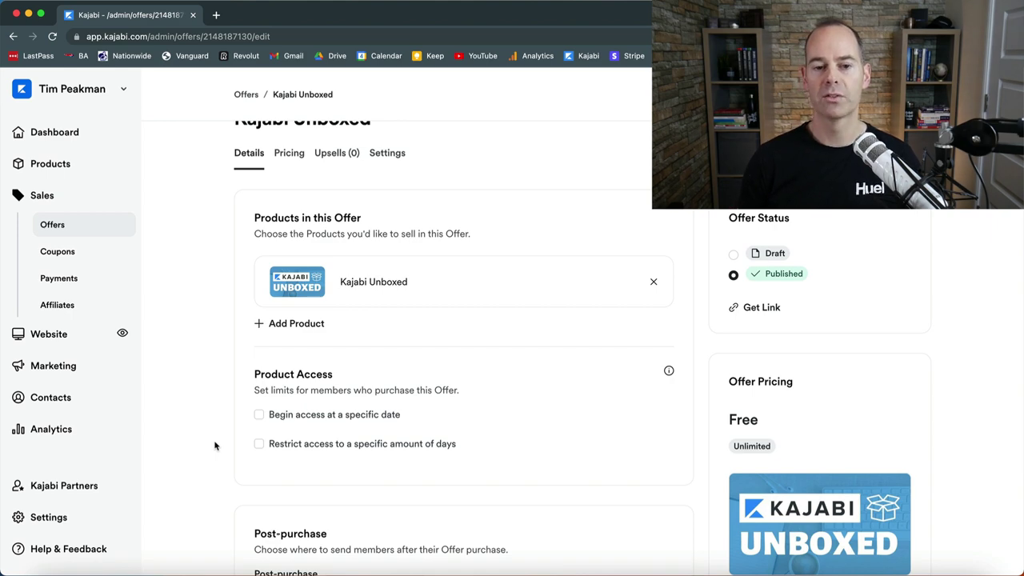
scroll(215, 445, up, 1)
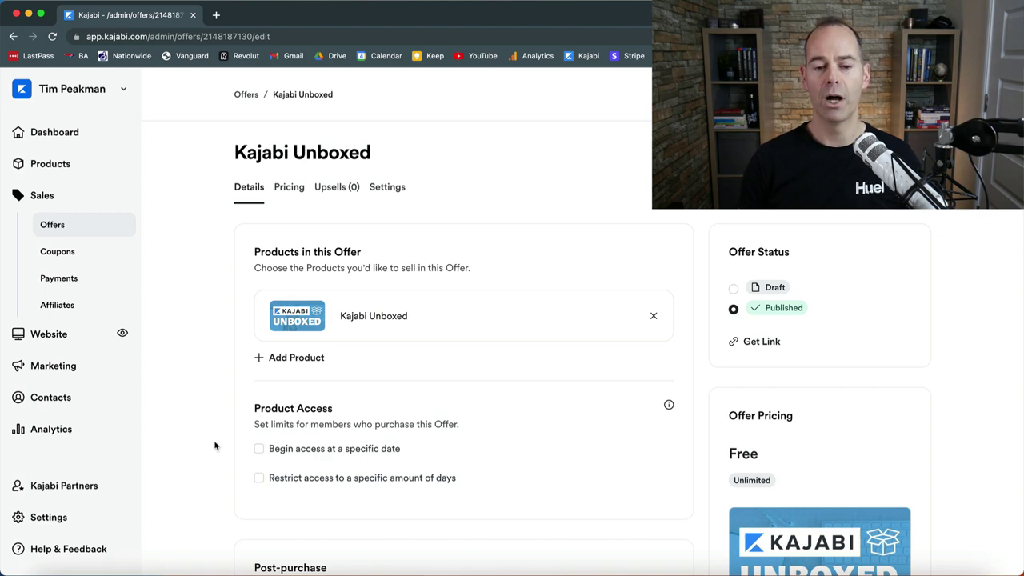
scroll(215, 446, down, 5)
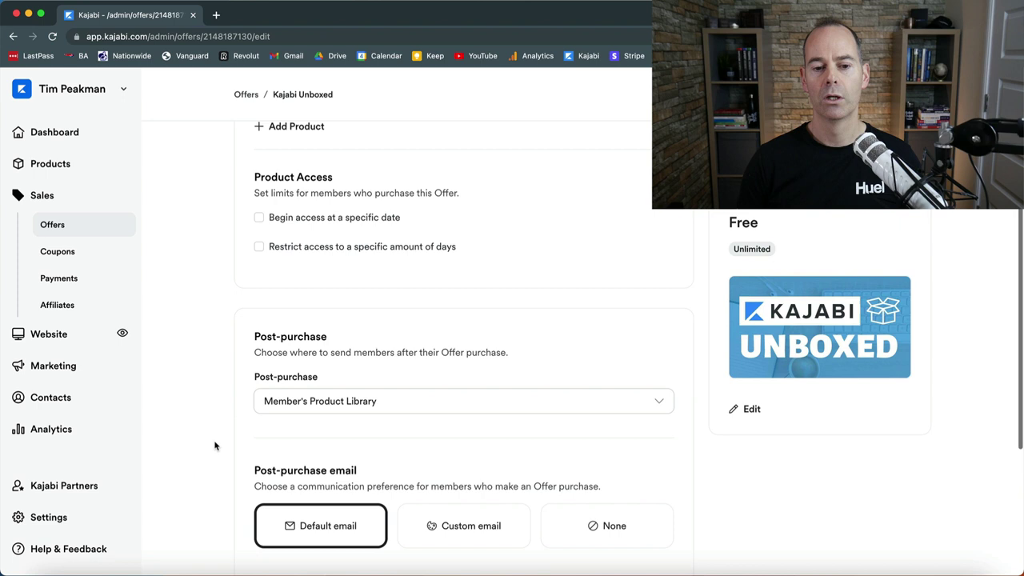
scroll(214, 446, down, 1)
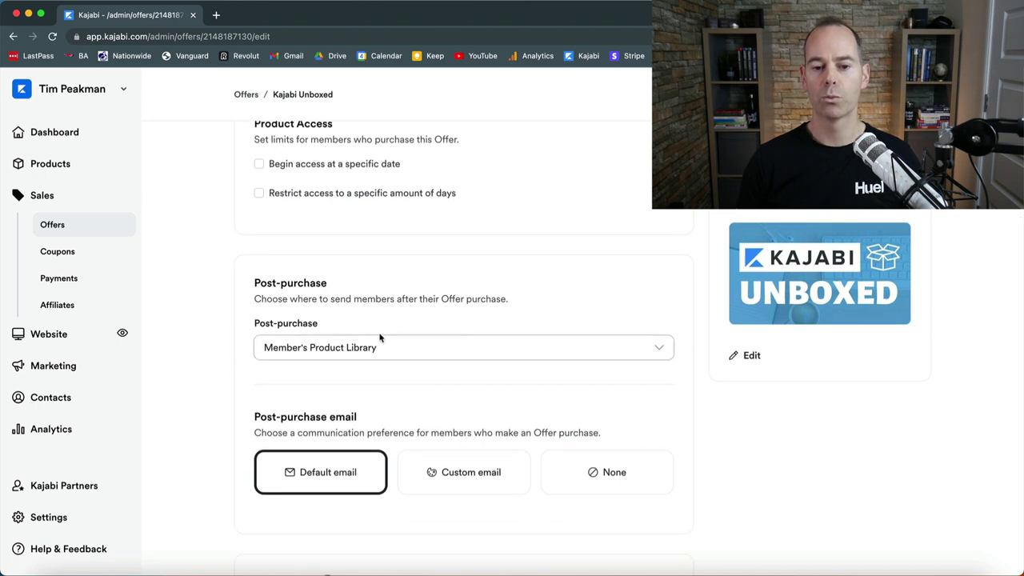
click(401, 349)
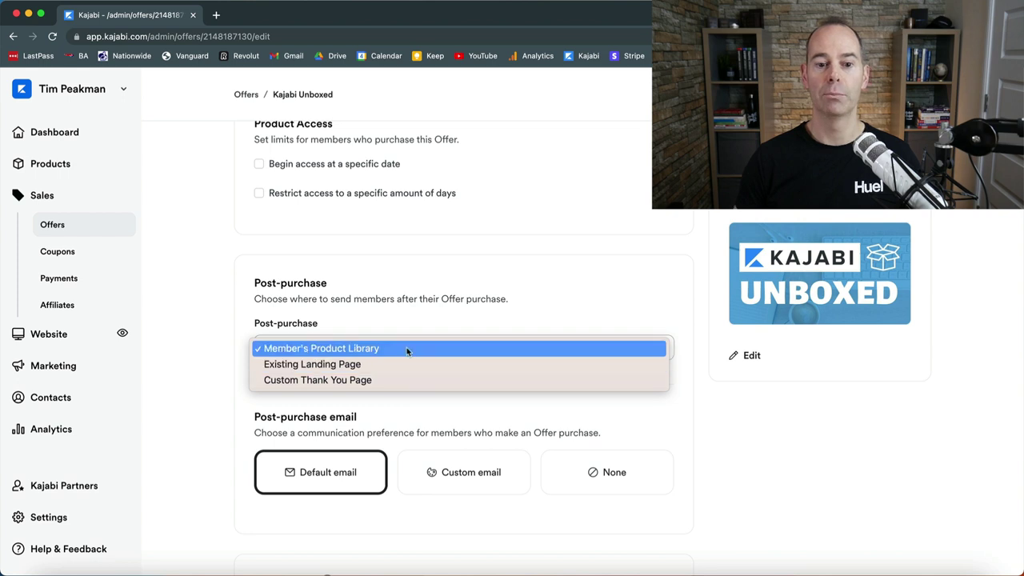
click(217, 364)
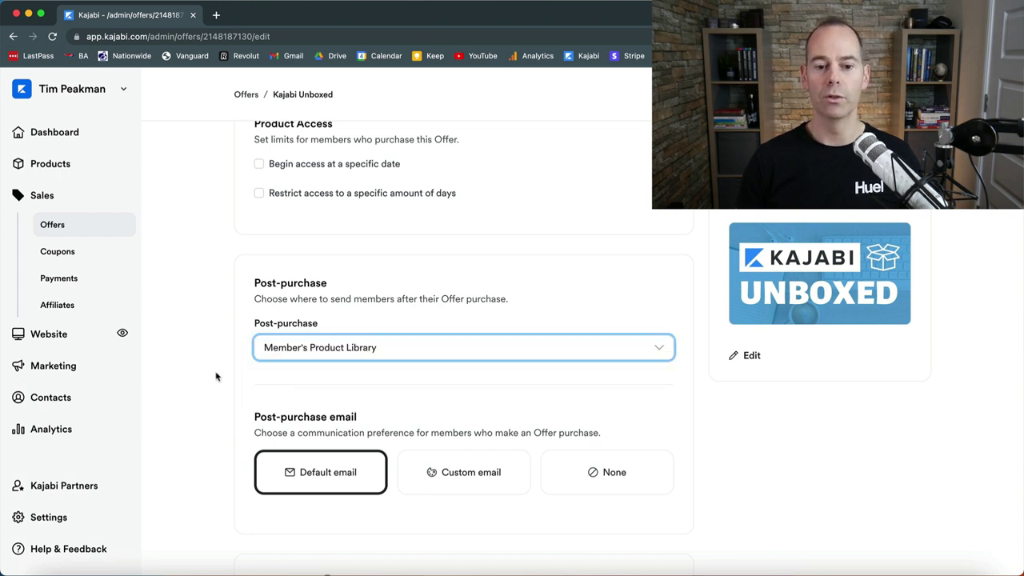
Review the offer's post-purchase email options and its automations, ending back at the start of the offer details
scroll(206, 429, down, 3)
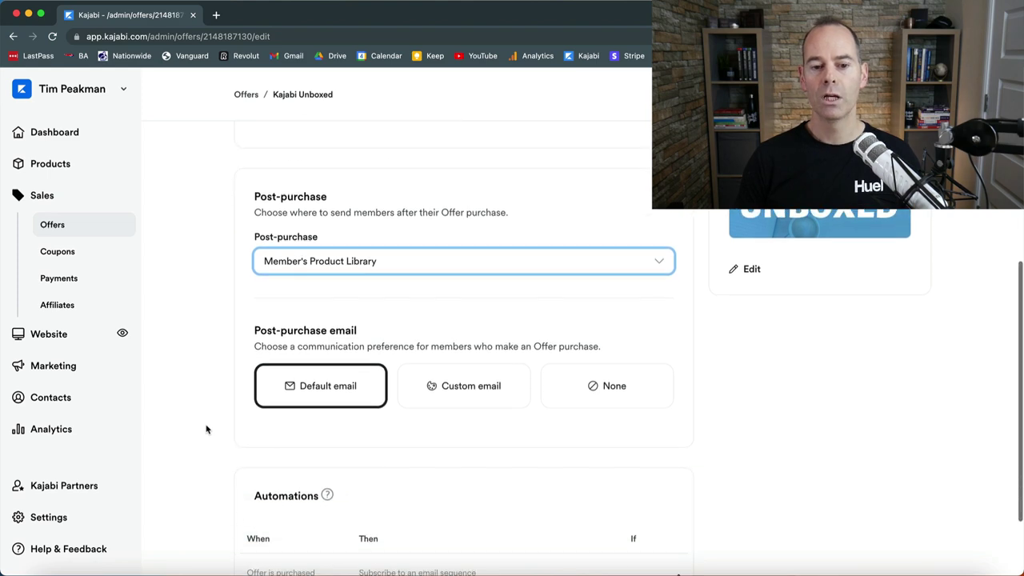
scroll(205, 430, down, 1)
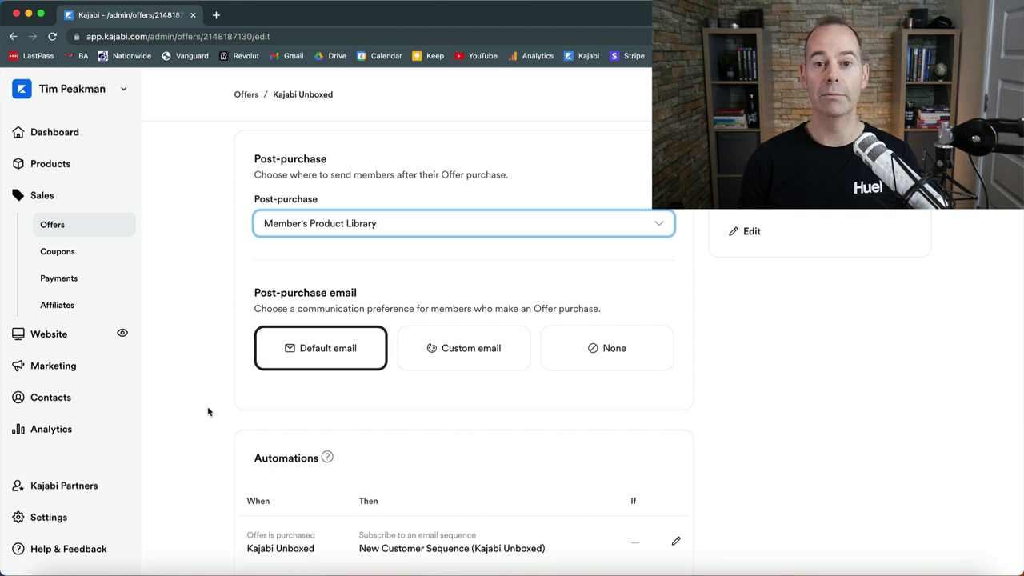
scroll(208, 412, up, 1)
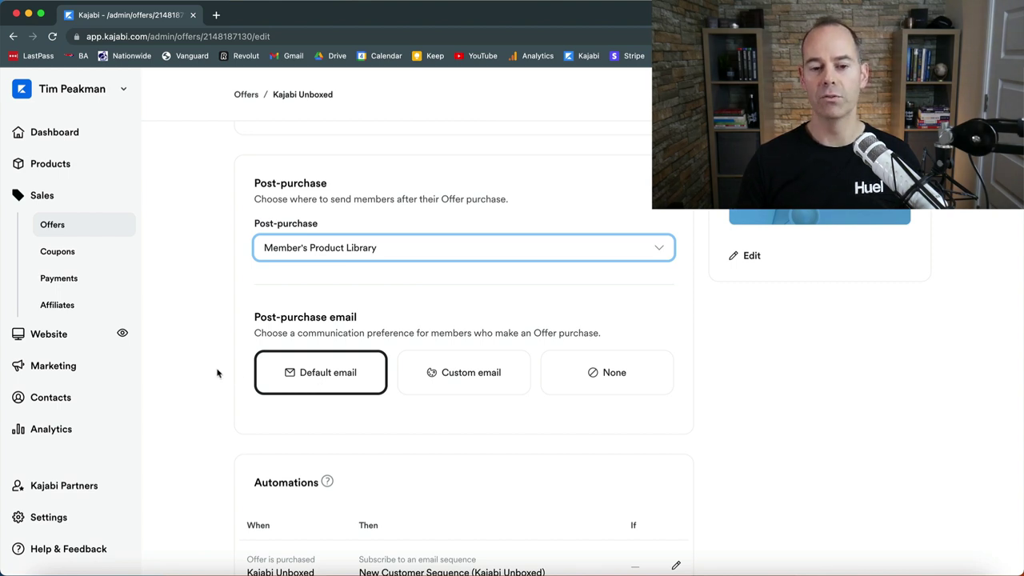
scroll(216, 373, down, 2)
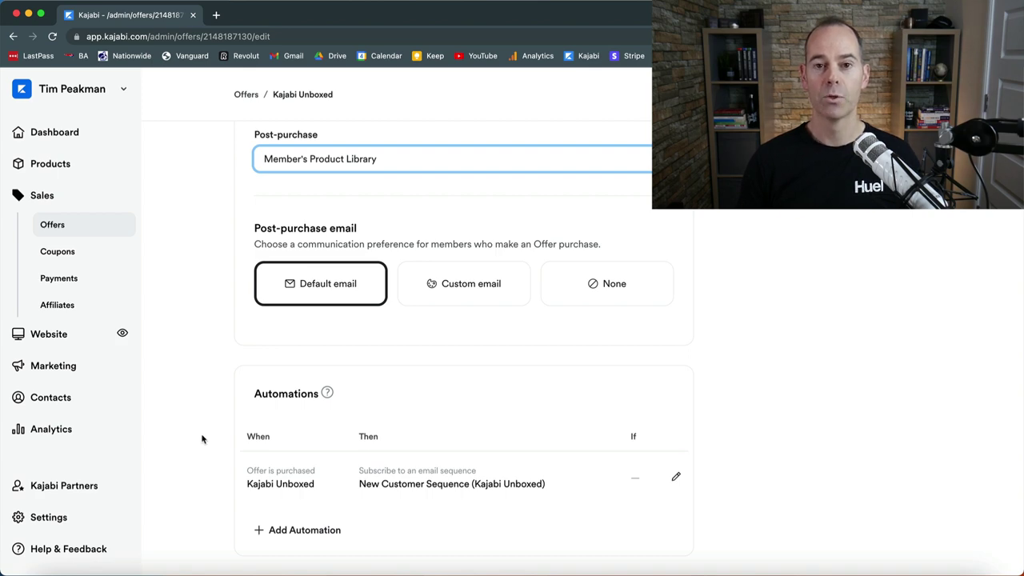
scroll(203, 438, up, 4)
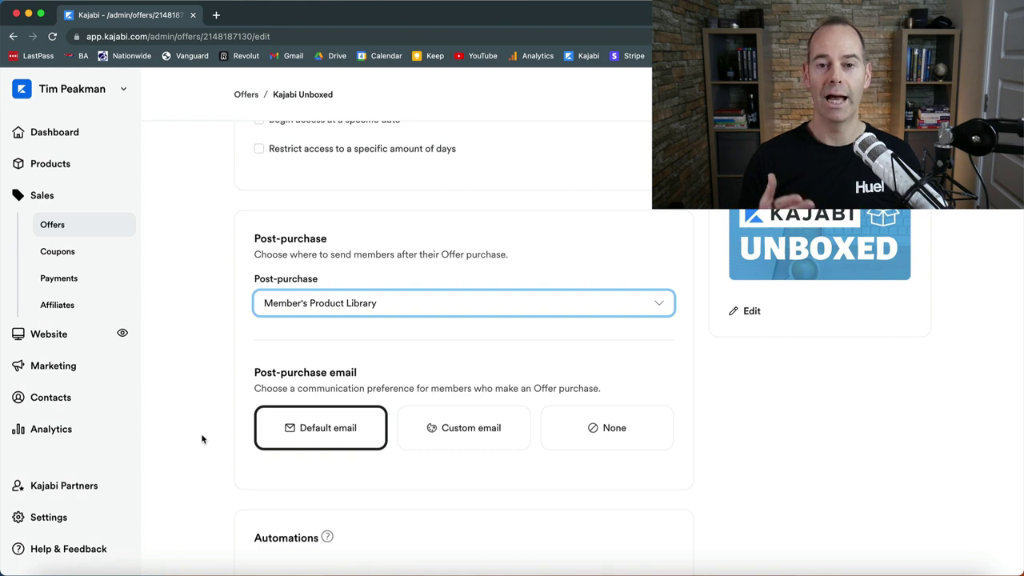
scroll(202, 438, up, 8)
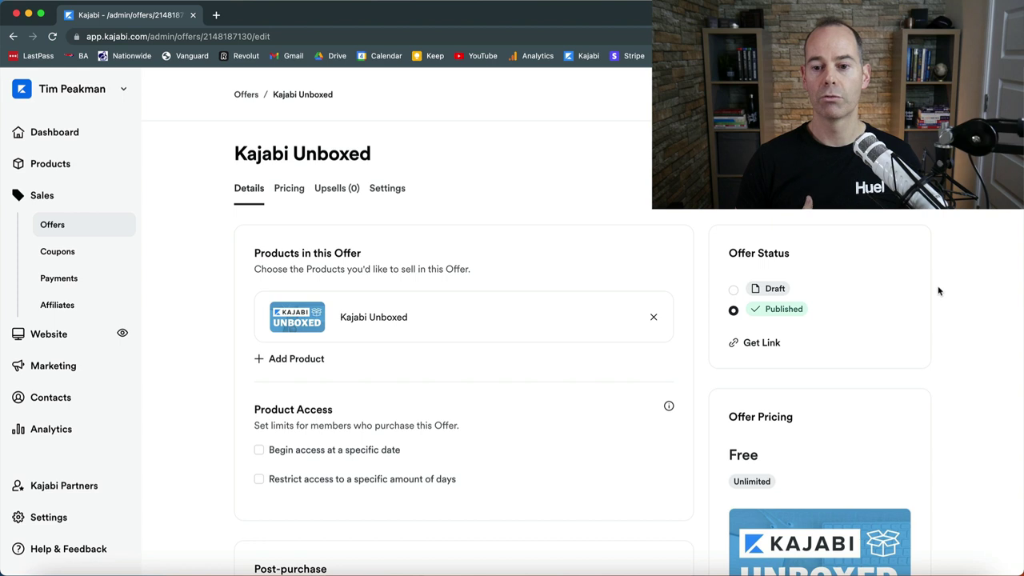
Examine the offer's publication status, its link option and the pricing summary on the details page
scroll(939, 291, down, 1)
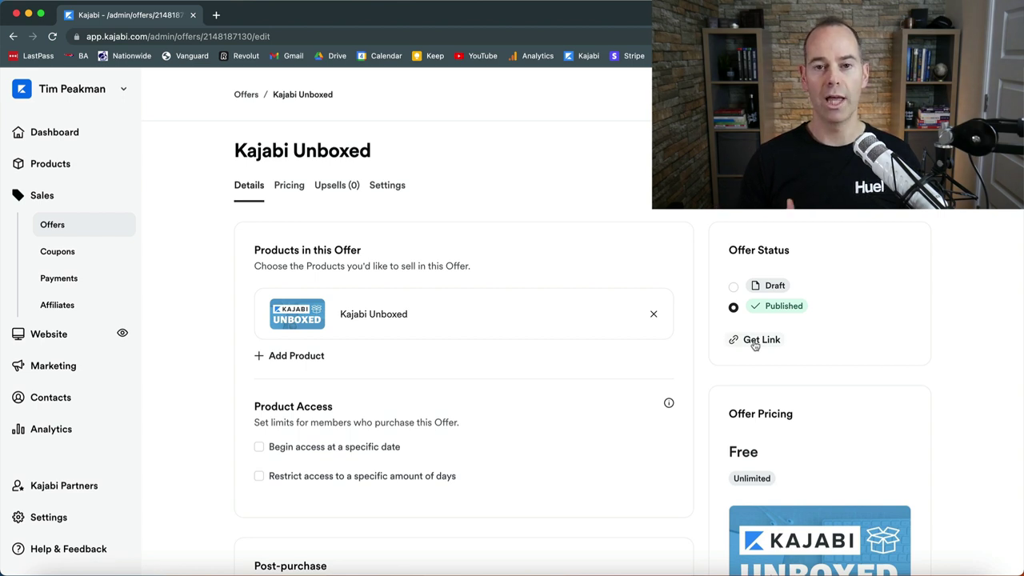
scroll(965, 357, down, 1)
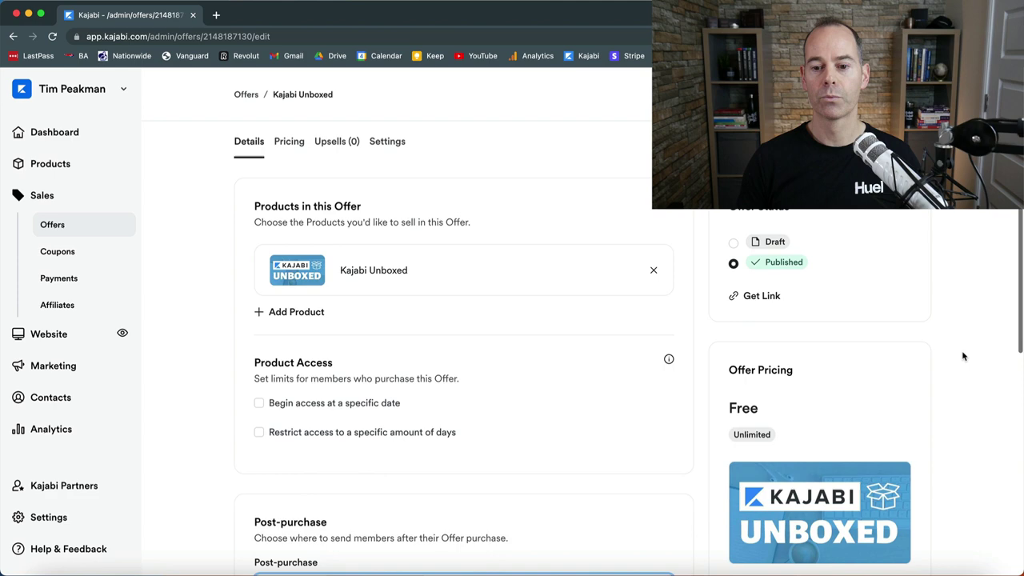
scroll(964, 357, down, 1)
scroll(875, 347, down, 1)
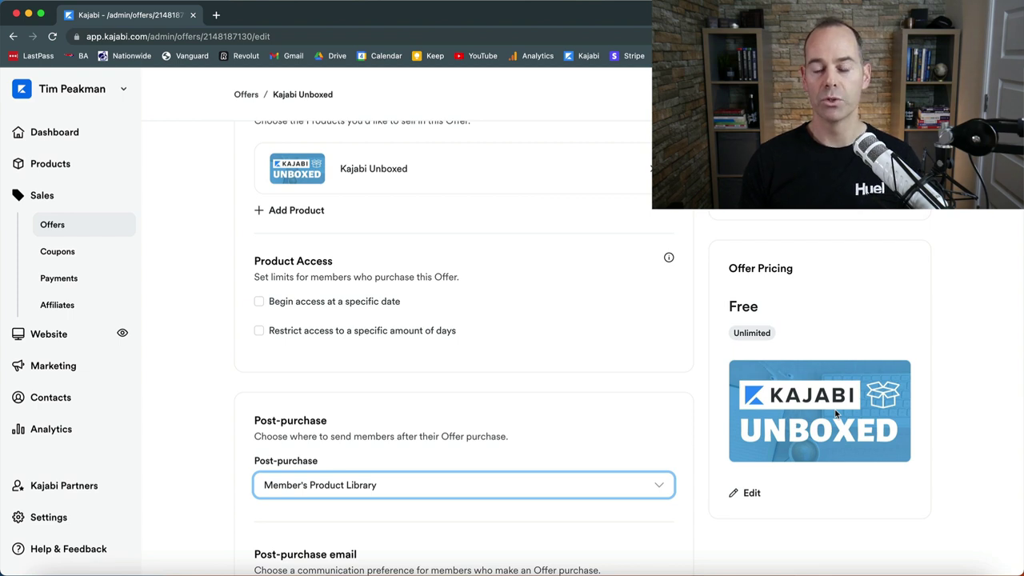
scroll(836, 414, down, 1)
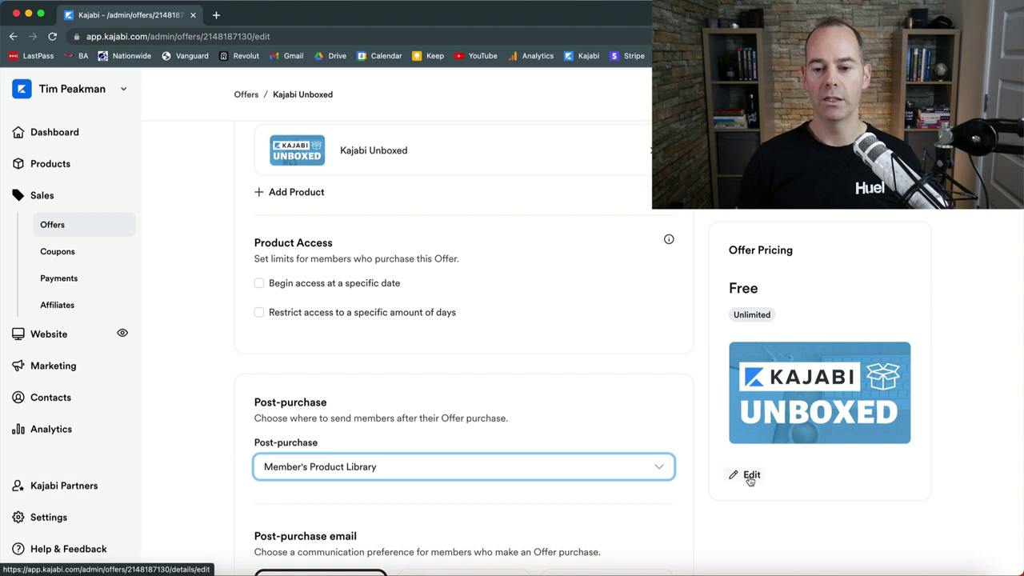
scroll(709, 401, down, 3)
scroll(708, 401, down, 5)
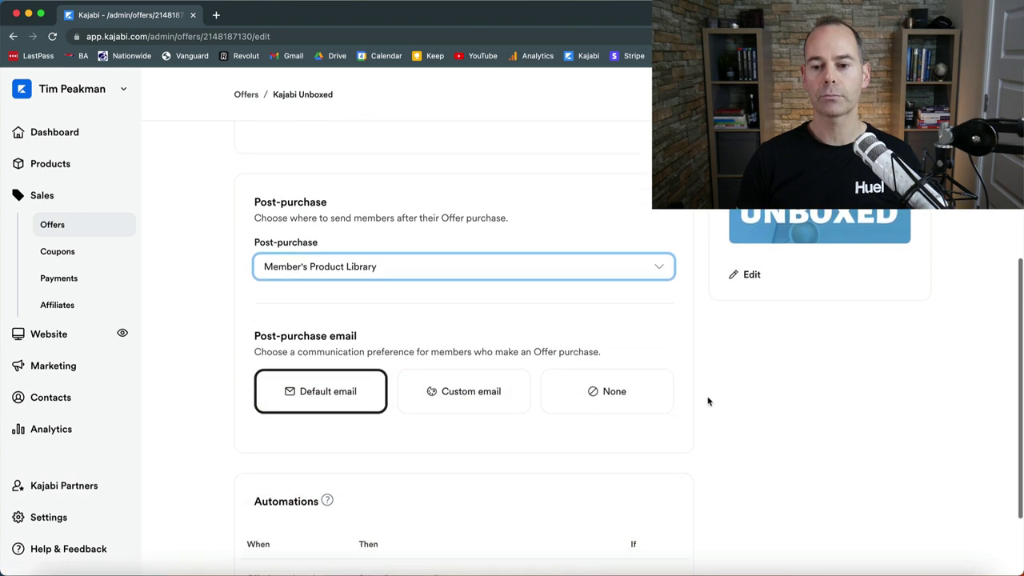
Open the offer's pricing details for editing and examine the title, description, image and available payment types
click(749, 269)
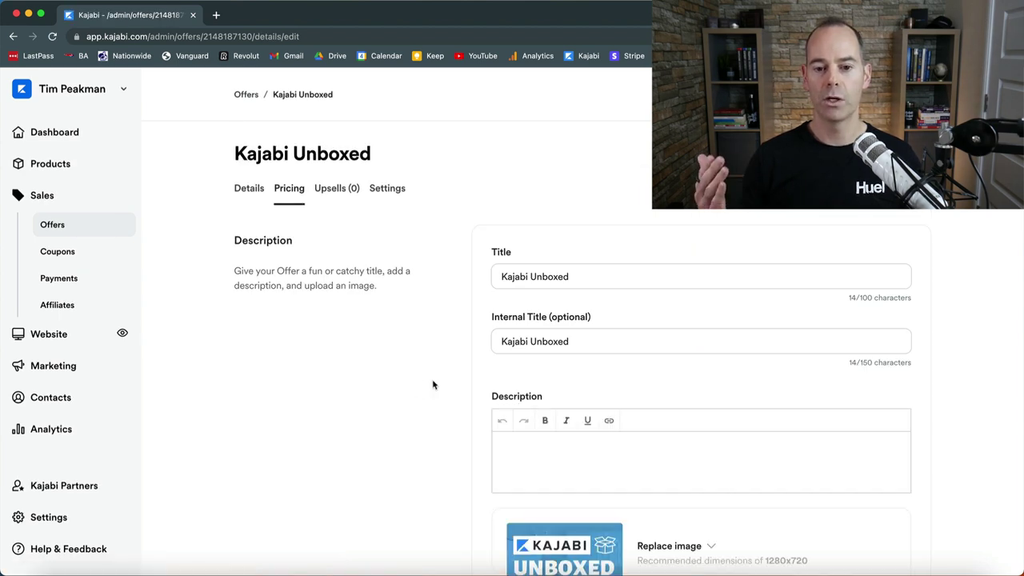
scroll(433, 384, down, 2)
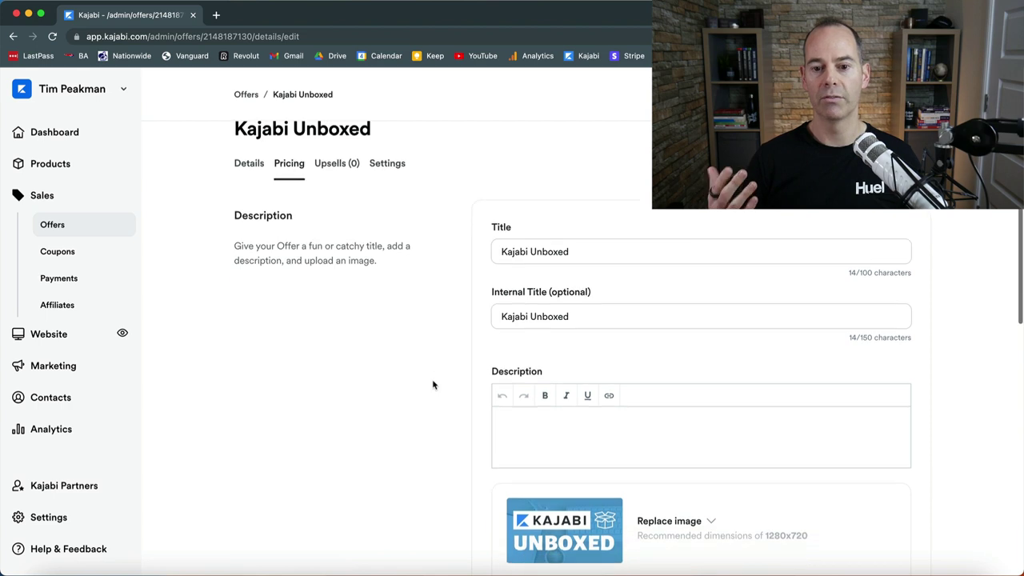
scroll(433, 385, down, 1)
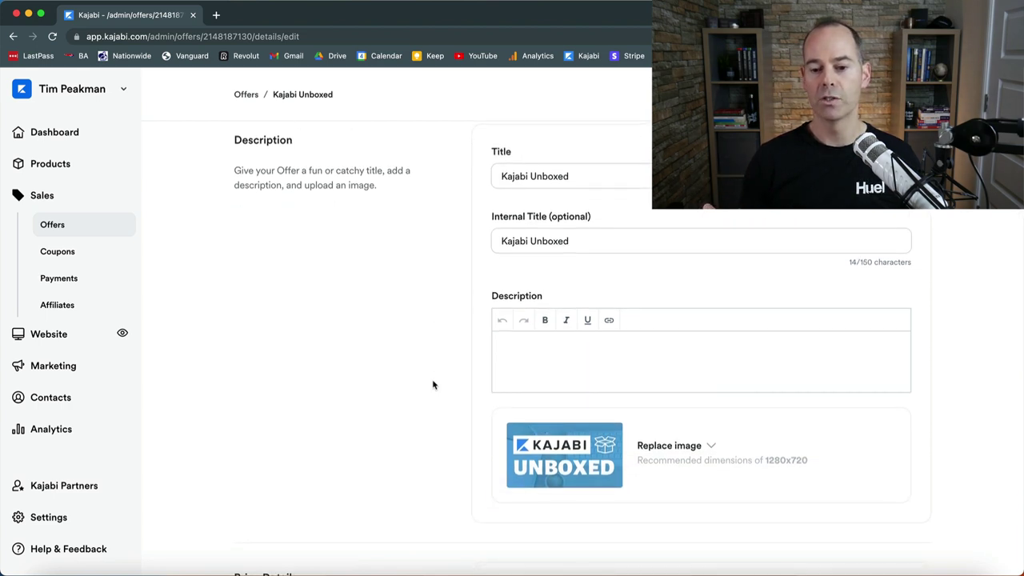
scroll(429, 401, down, 4)
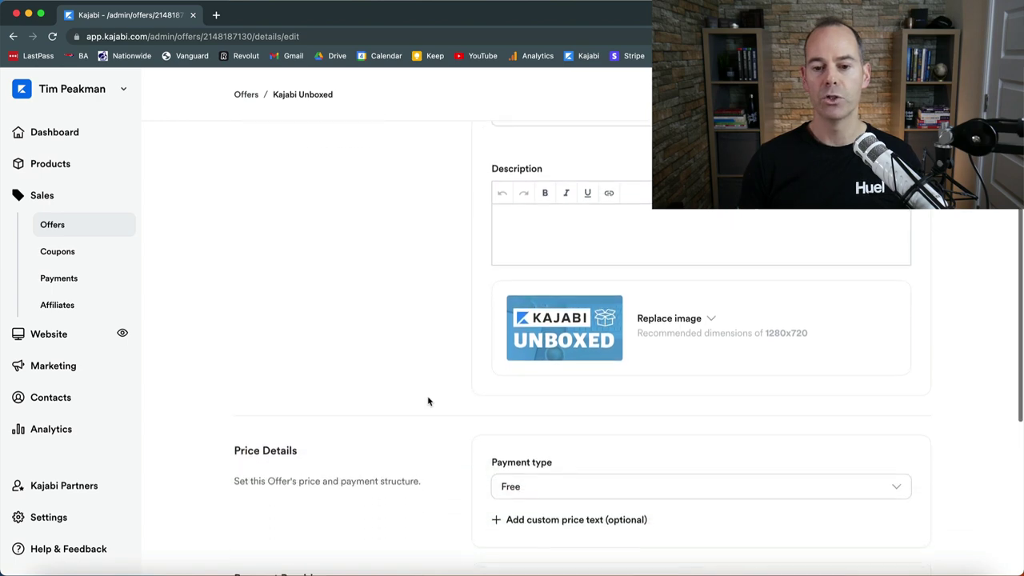
scroll(428, 401, down, 3)
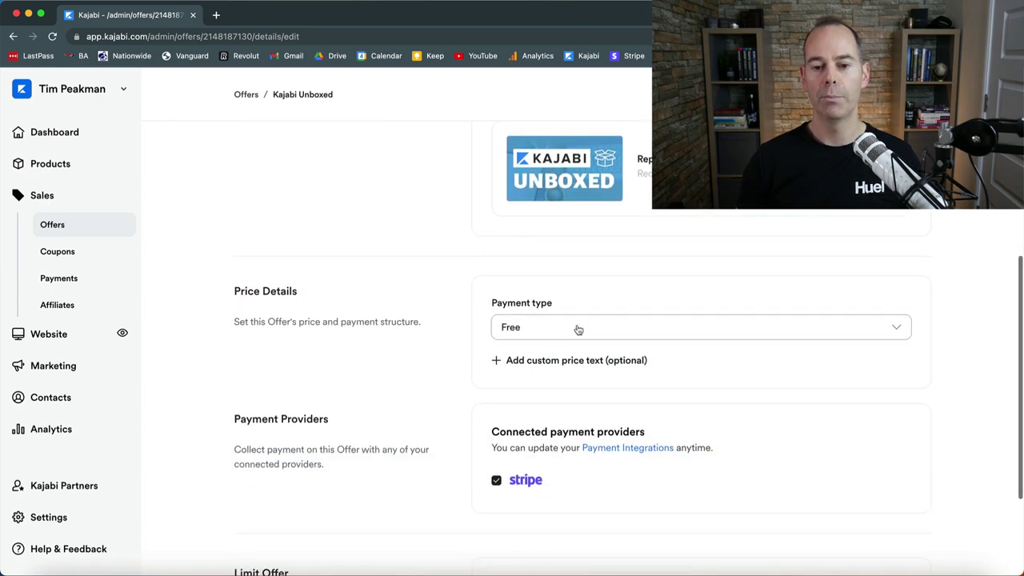
click(577, 327)
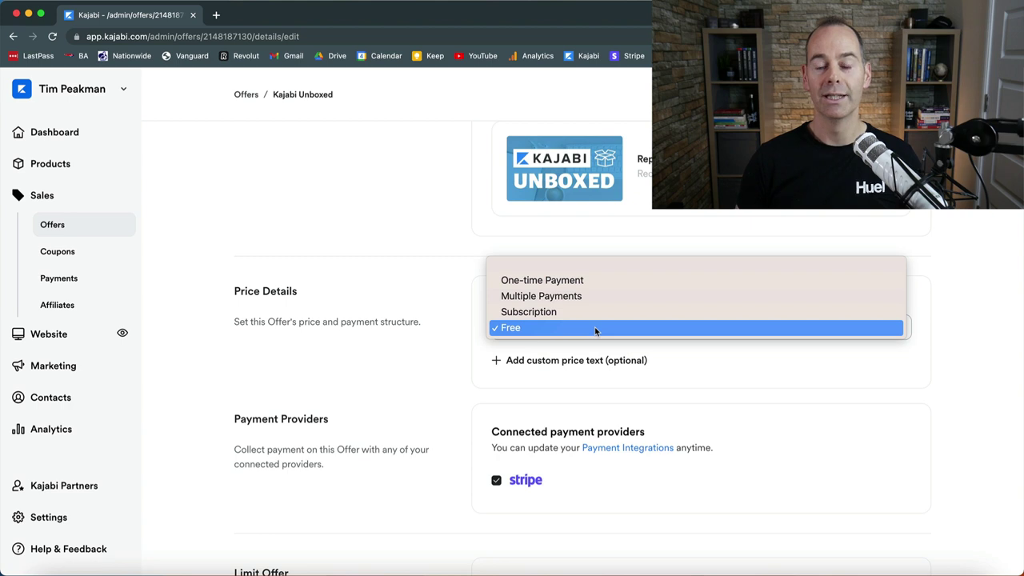
click(445, 355)
Examine the offer's connected payment providers and its quantity and time limit options
scroll(446, 355, down, 1)
scroll(446, 355, down, 2)
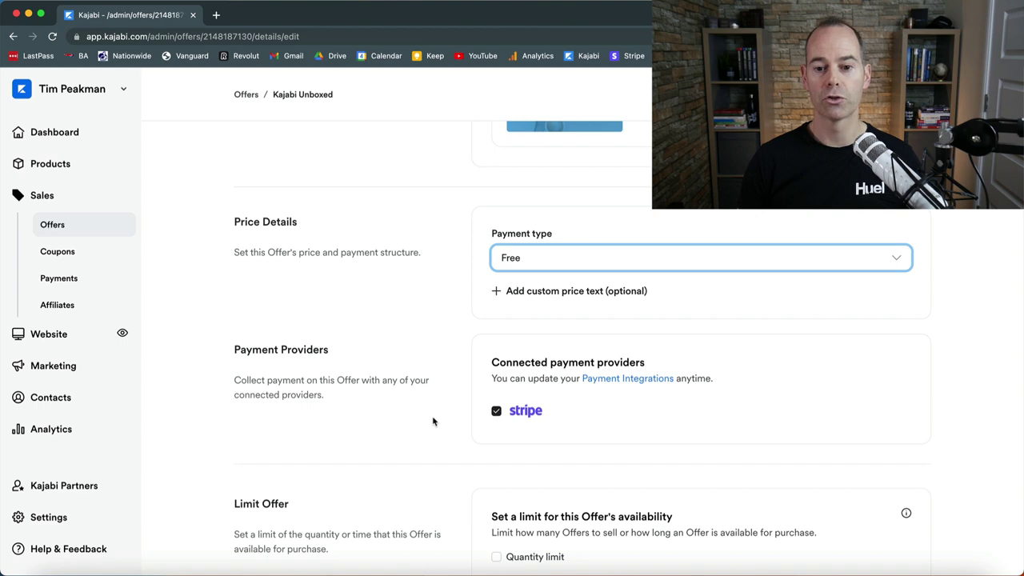
scroll(433, 421, down, 1)
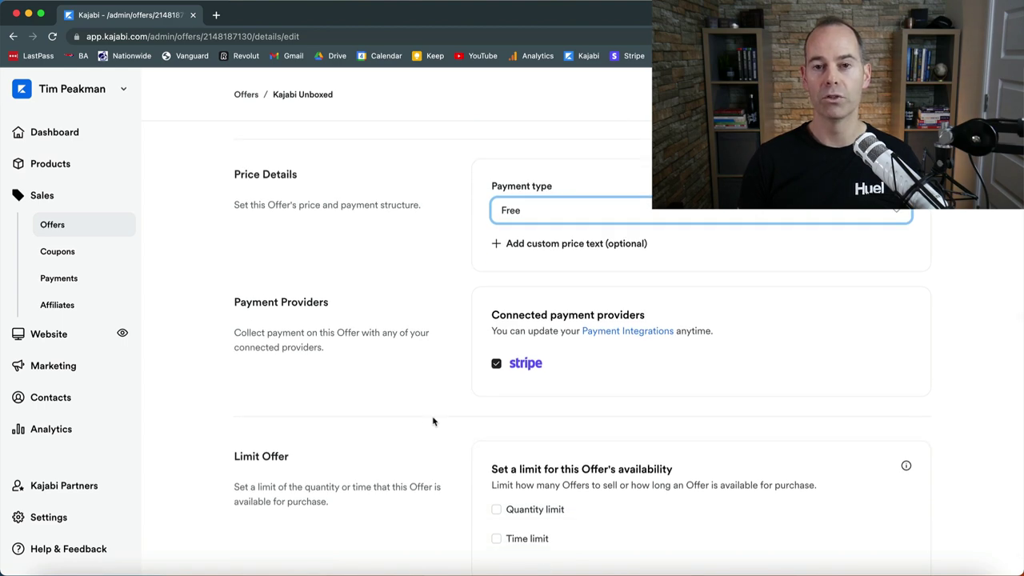
scroll(433, 422, down, 1)
scroll(433, 422, down, 1)
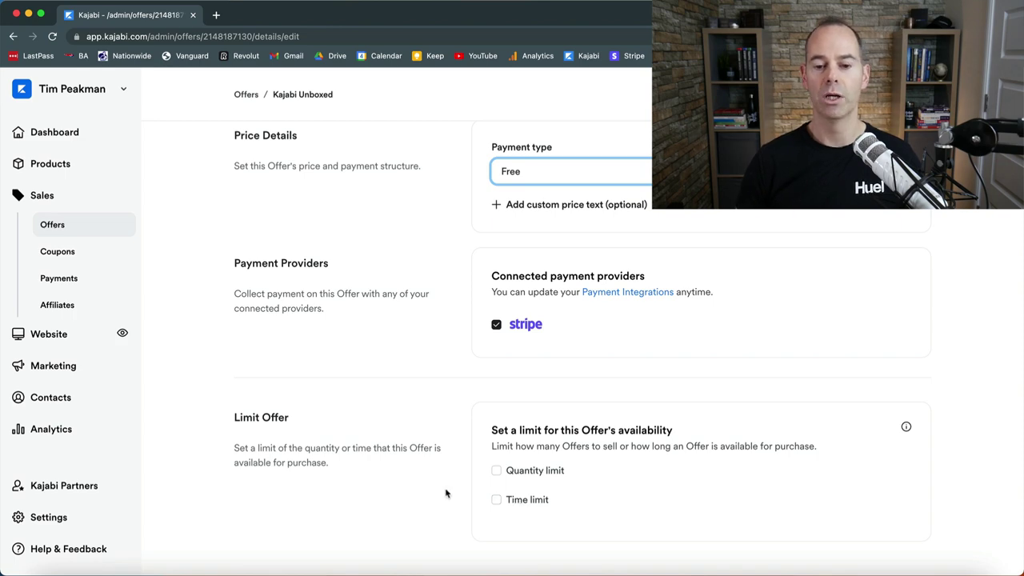
Show the Upsells page of the Kajabi Unboxed offer
scroll(445, 492, up, 10)
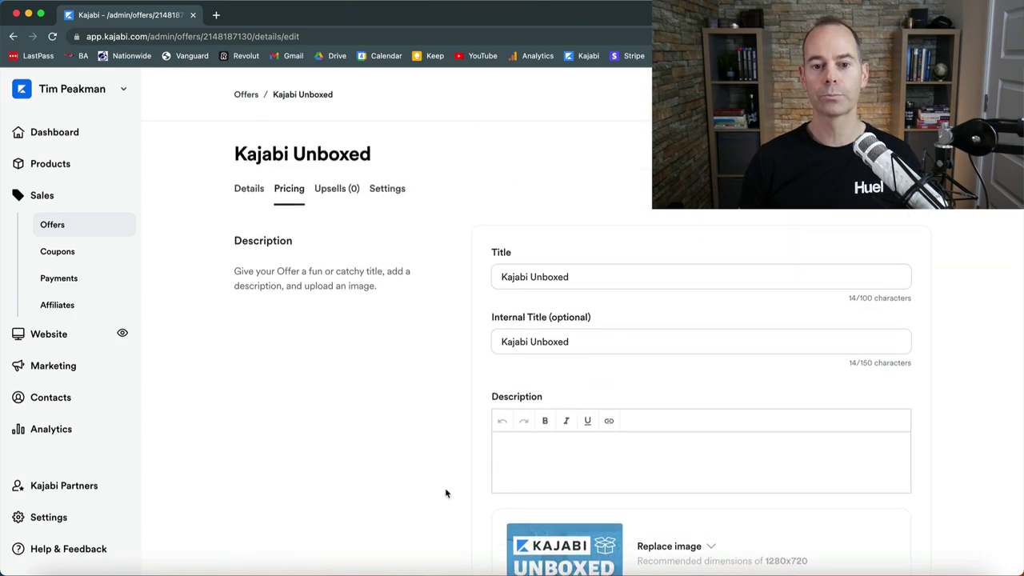
click(340, 197)
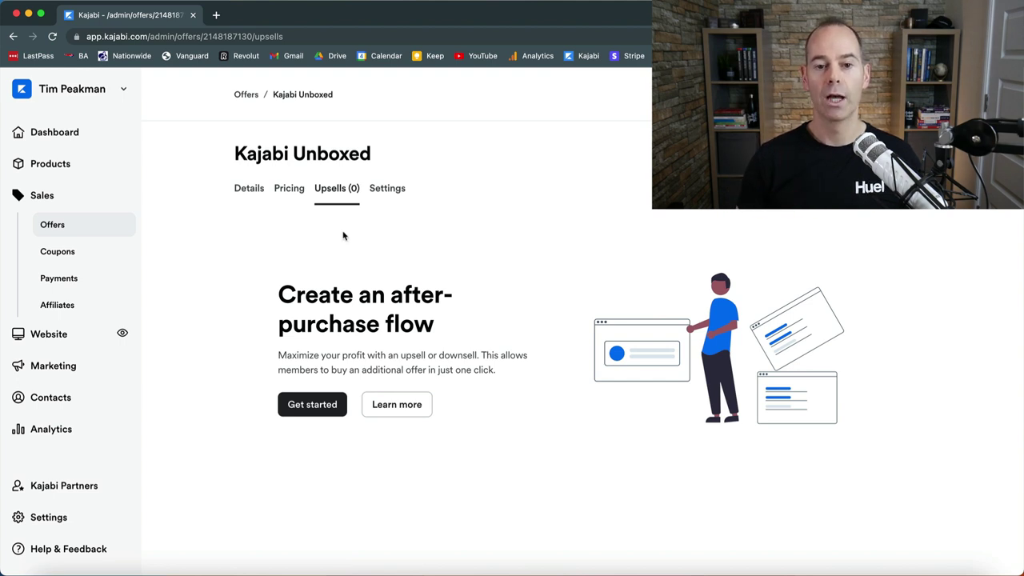
Open the offer's settings and review the purchase notifications, cart abandonment emails and affiliate commission options
click(387, 192)
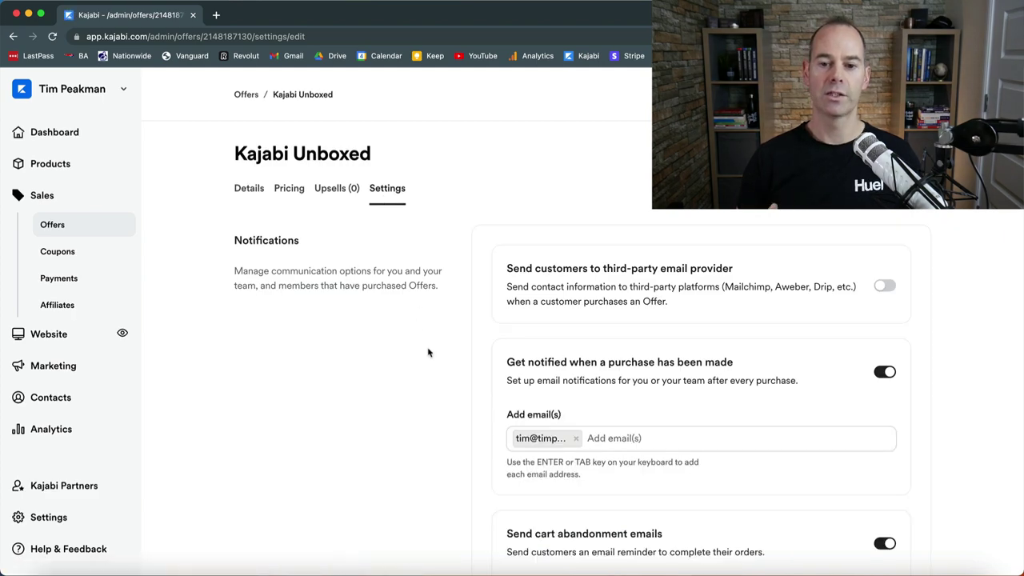
scroll(428, 353, down, 3)
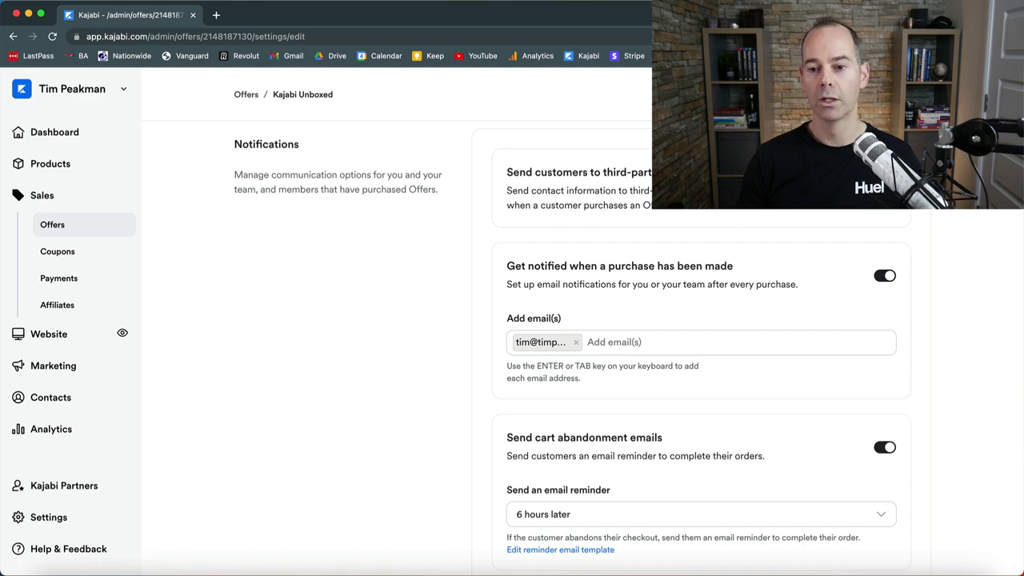
scroll(458, 323, down, 2)
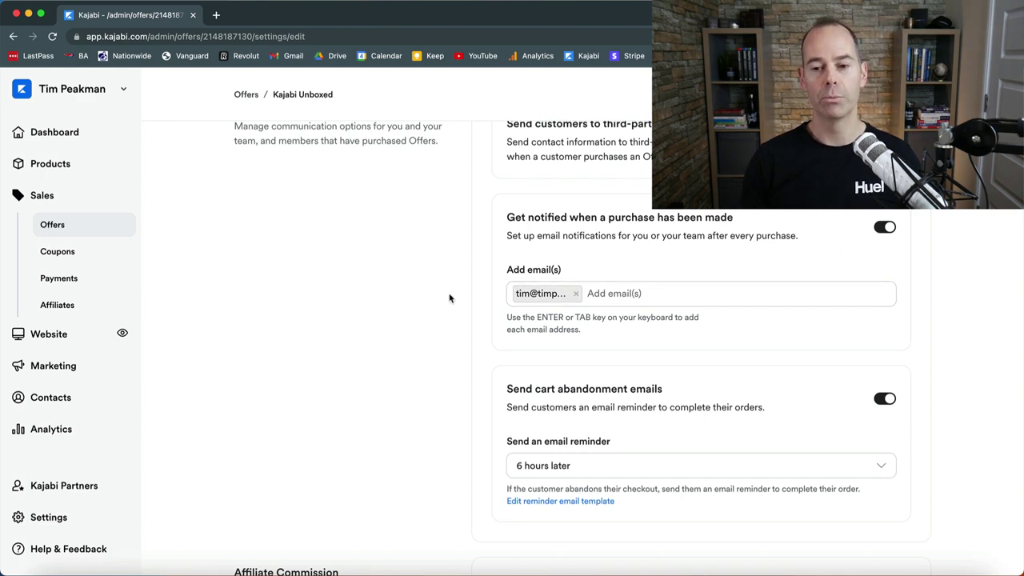
scroll(450, 299, down, 1)
scroll(450, 299, down, 1)
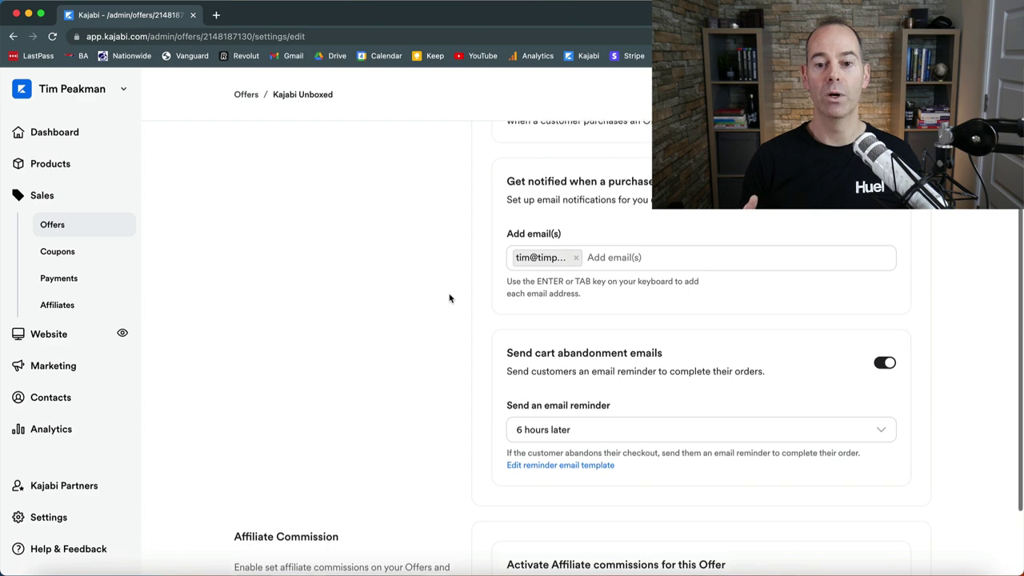
scroll(450, 298, down, 1)
scroll(450, 299, down, 3)
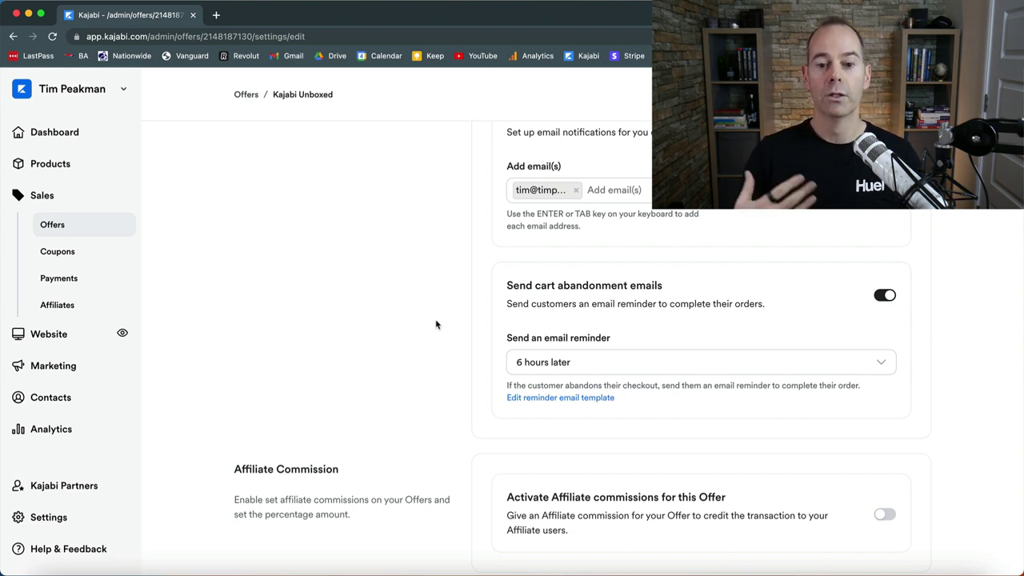
scroll(436, 324, down, 1)
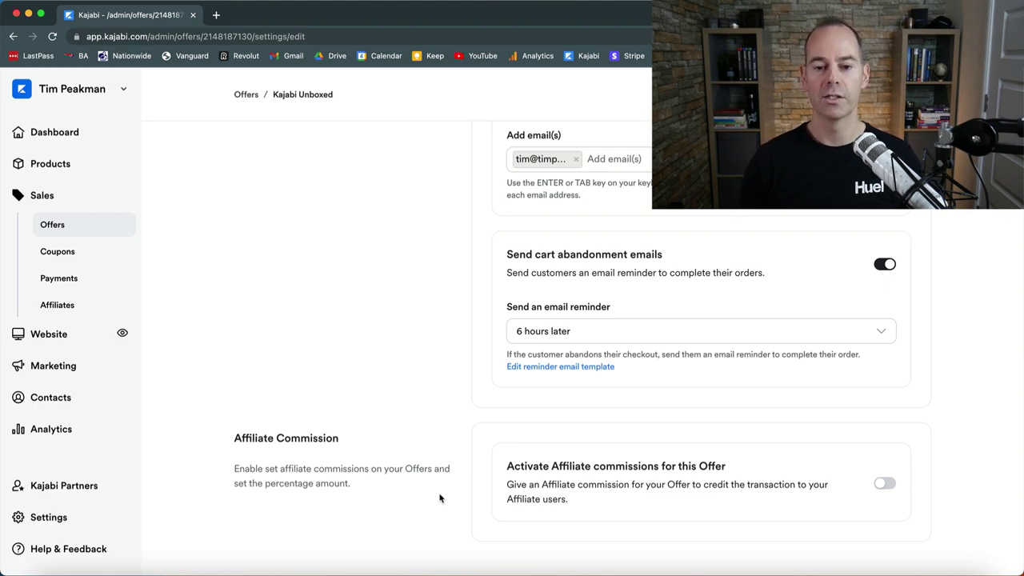
Open the Kajabi Unboxed offer's checkout customization and preview its checkout page
scroll(439, 498, up, 5)
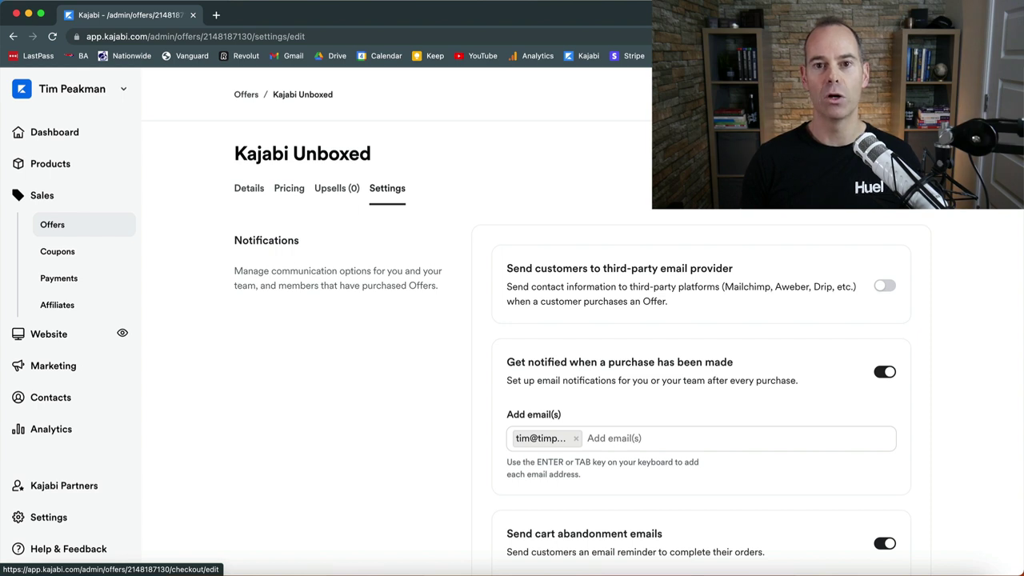
click(848, 95)
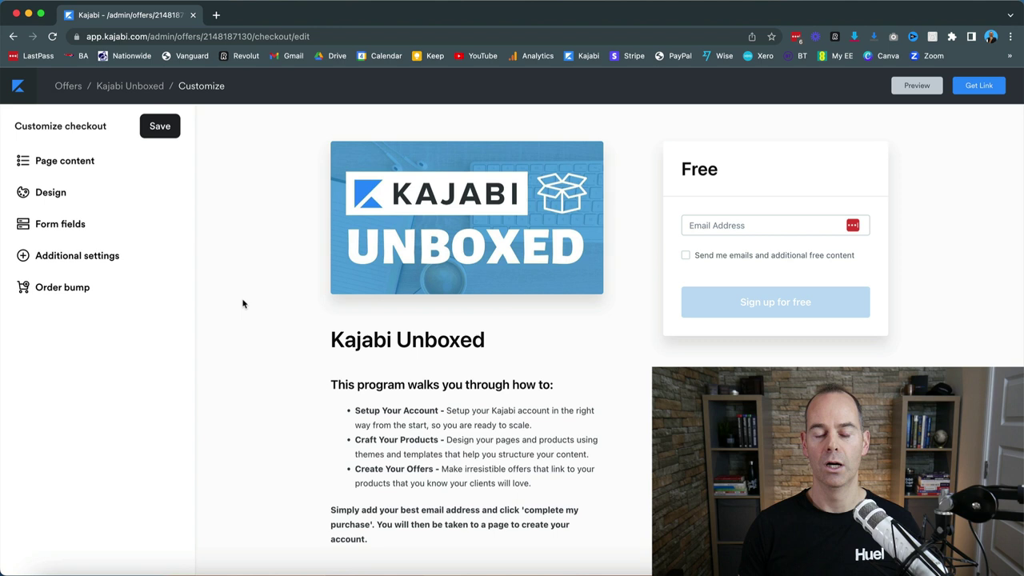
scroll(243, 303, down, 1)
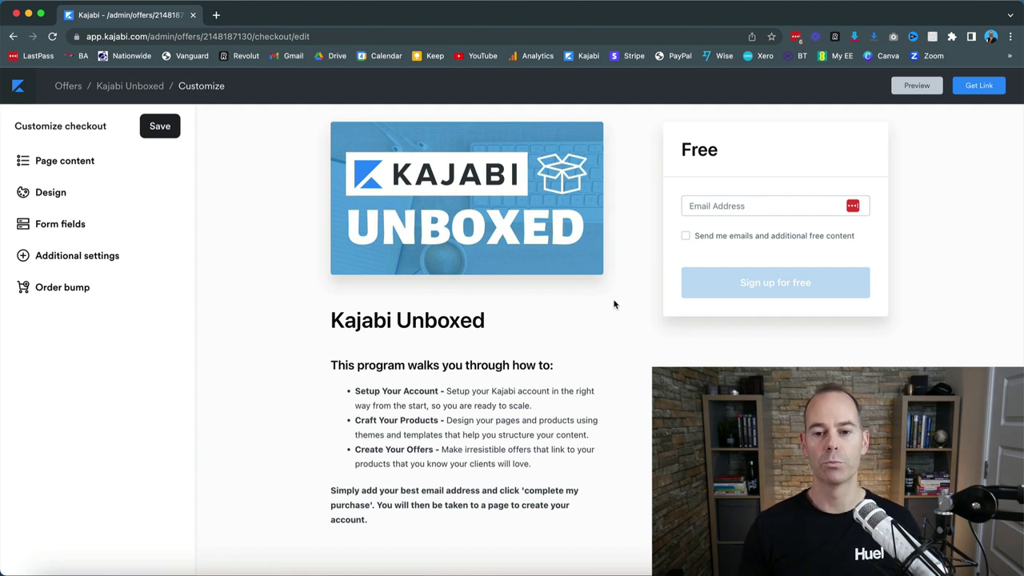
click(918, 86)
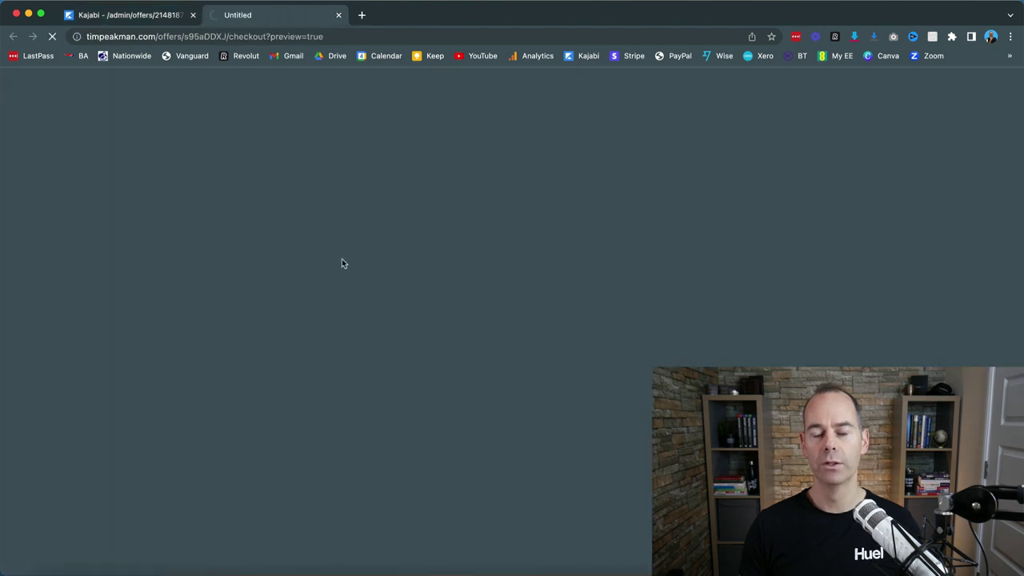
scroll(104, 359, down, 1)
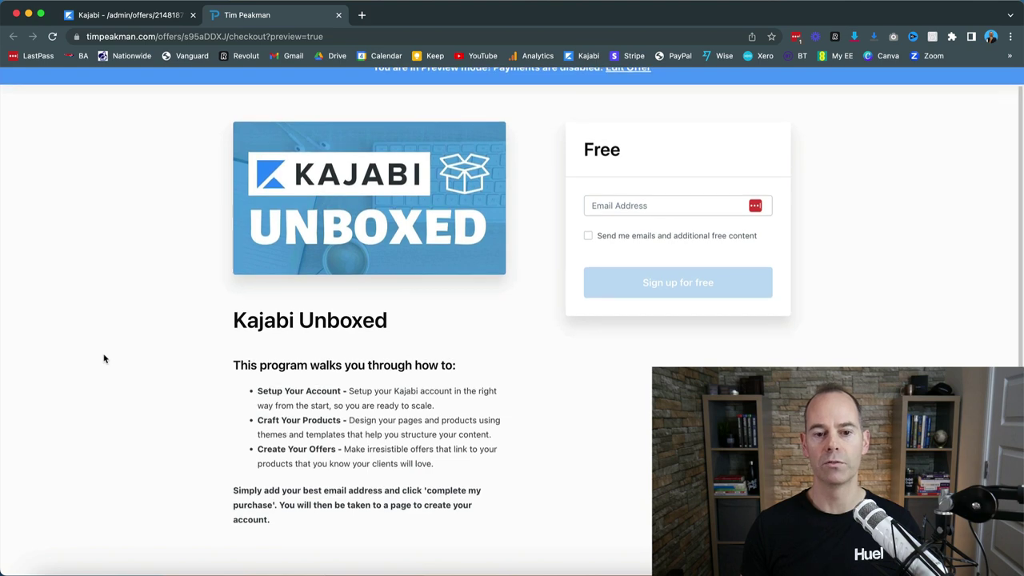
Return to the checkout editor and examine the page content options, including the offer title, the checkout description and its source code
click(114, 20)
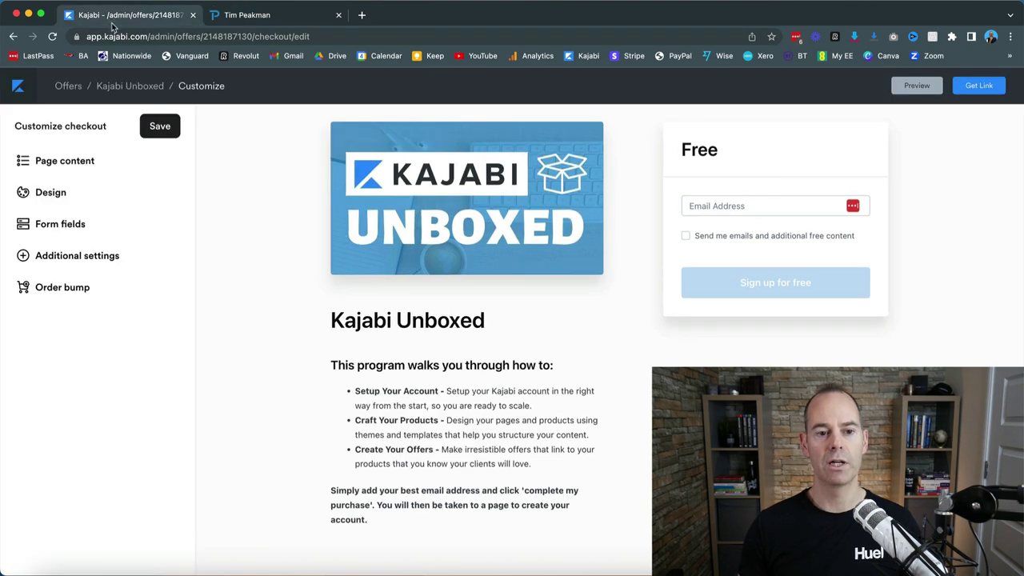
click(69, 164)
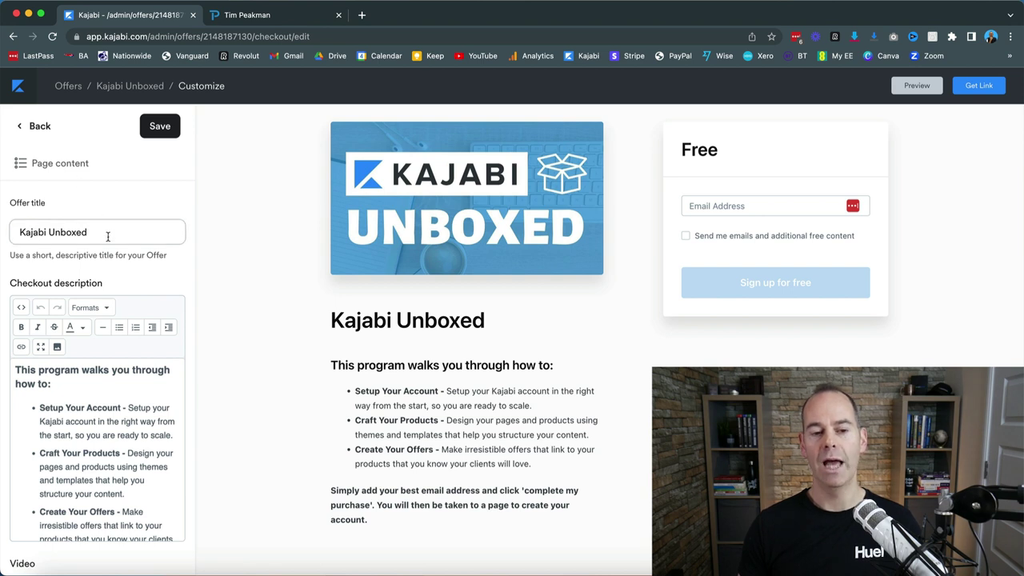
scroll(107, 235, down, 3)
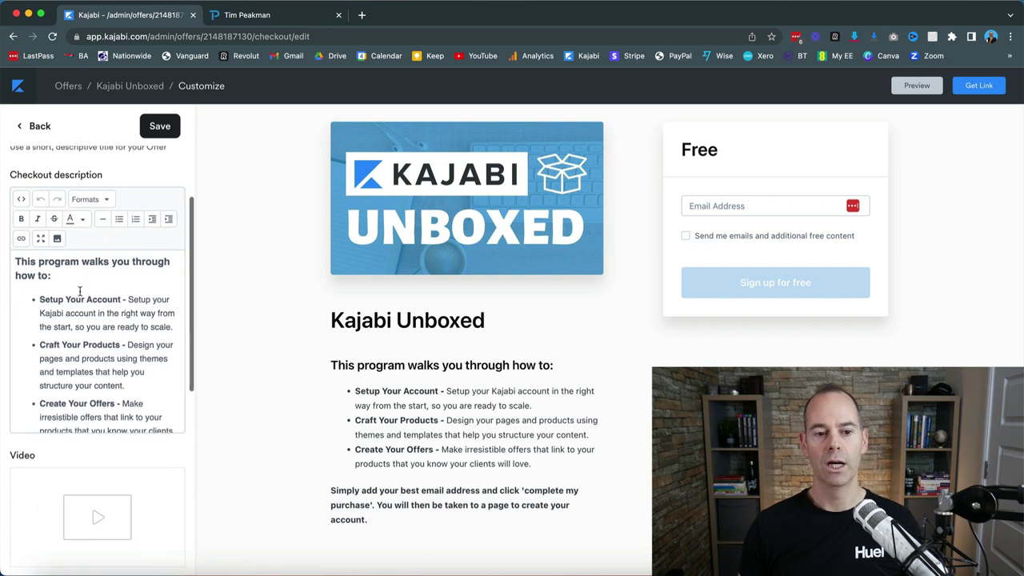
click(22, 199)
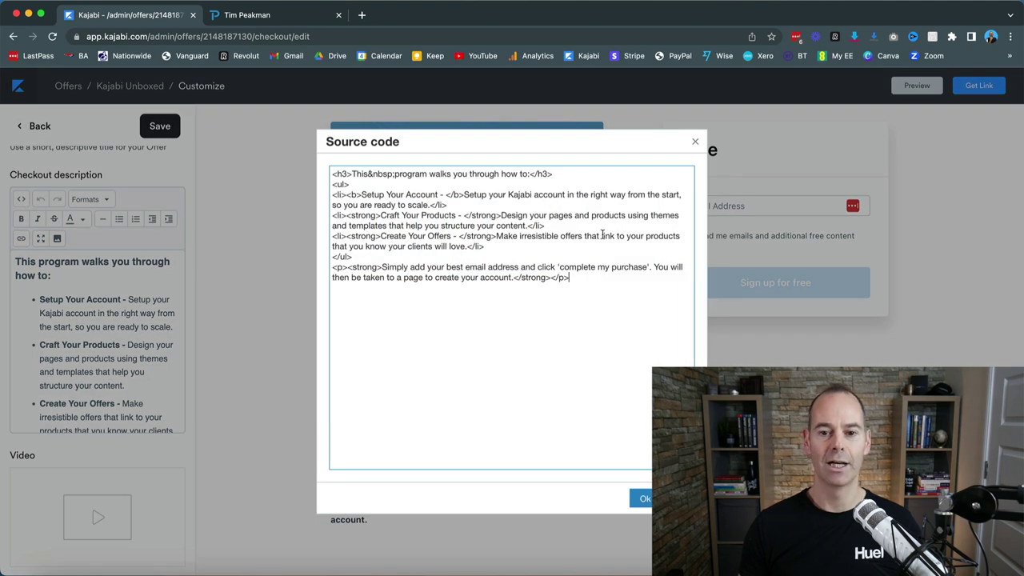
click(695, 142)
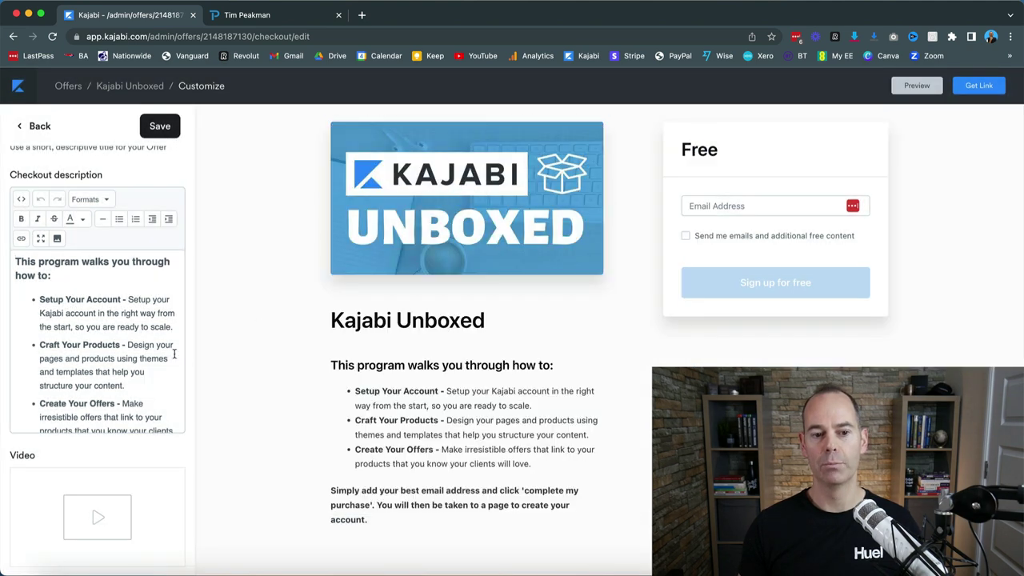
scroll(132, 383, down, 2)
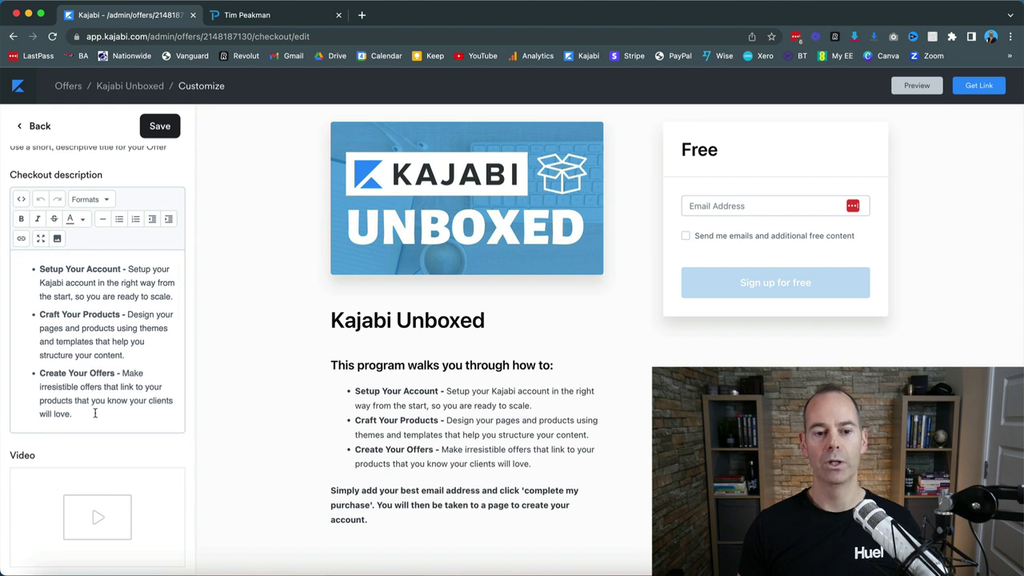
click(94, 413)
text(Simply add your best email address and click 'complete my purchase'. You will then be taken to a page to create your account.)
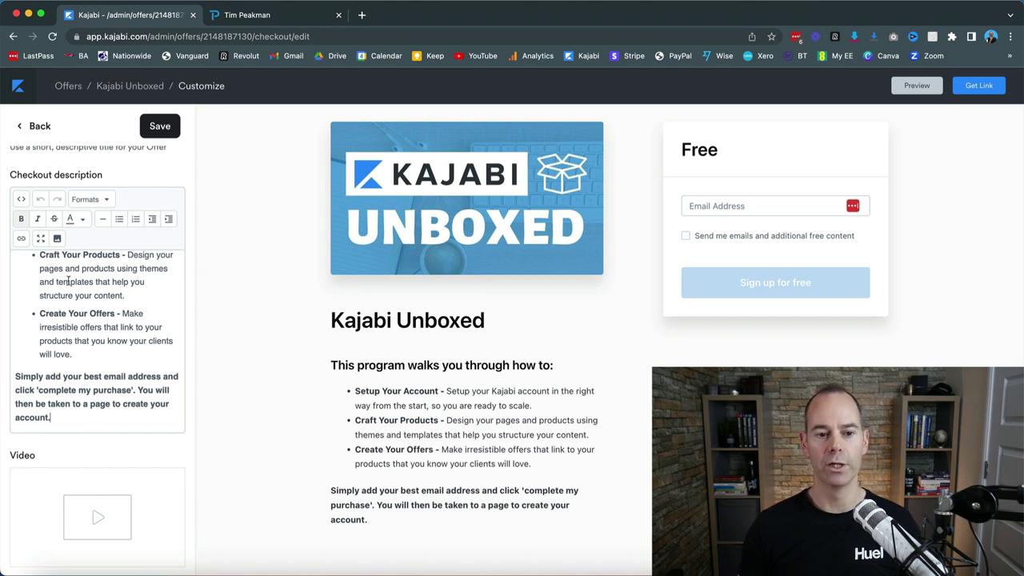
click(35, 128)
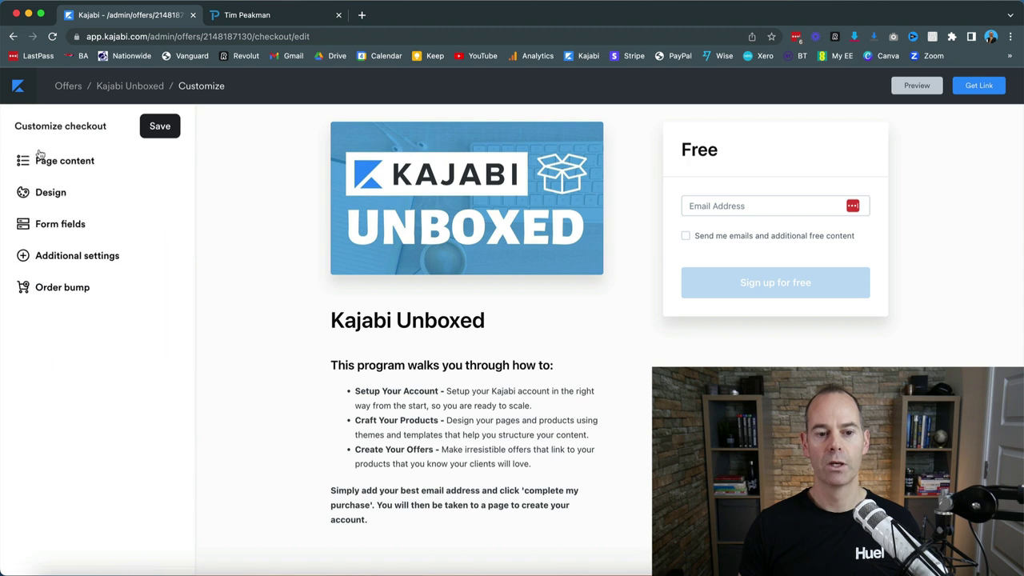
Open the checkout design options and view the available primary colors, keeping the current selection
click(58, 192)
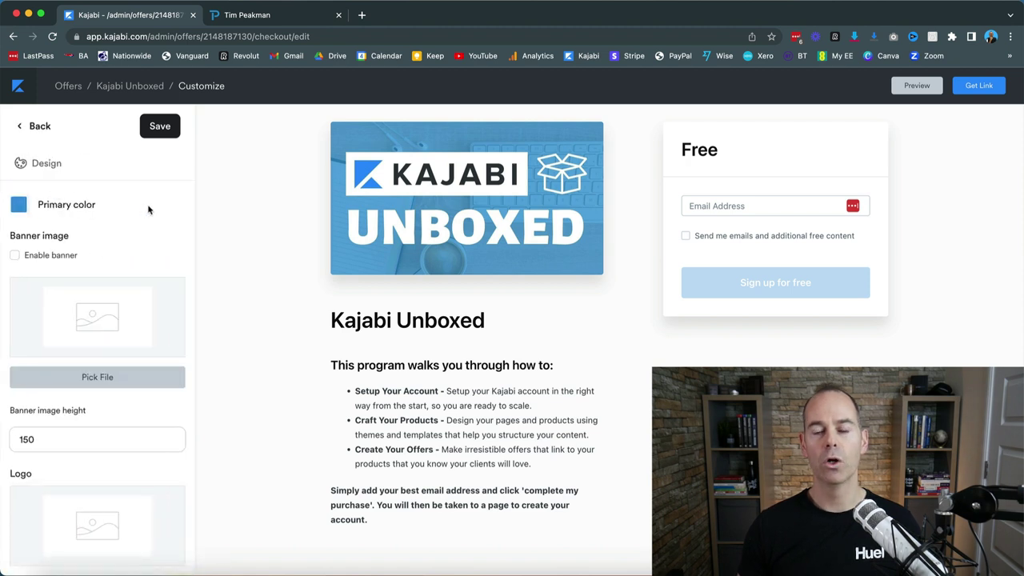
click(20, 207)
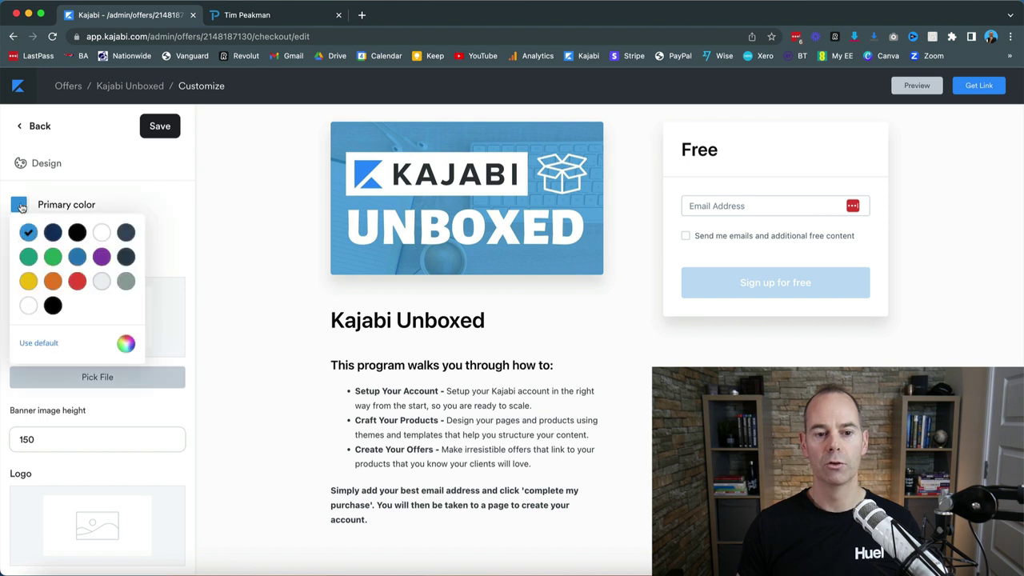
click(157, 208)
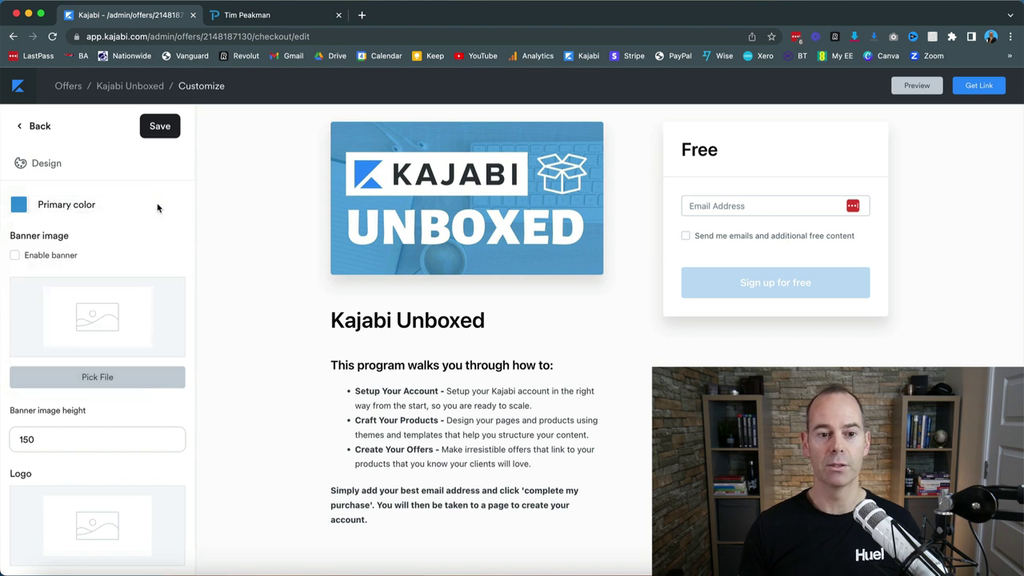
scroll(120, 257, down, 1)
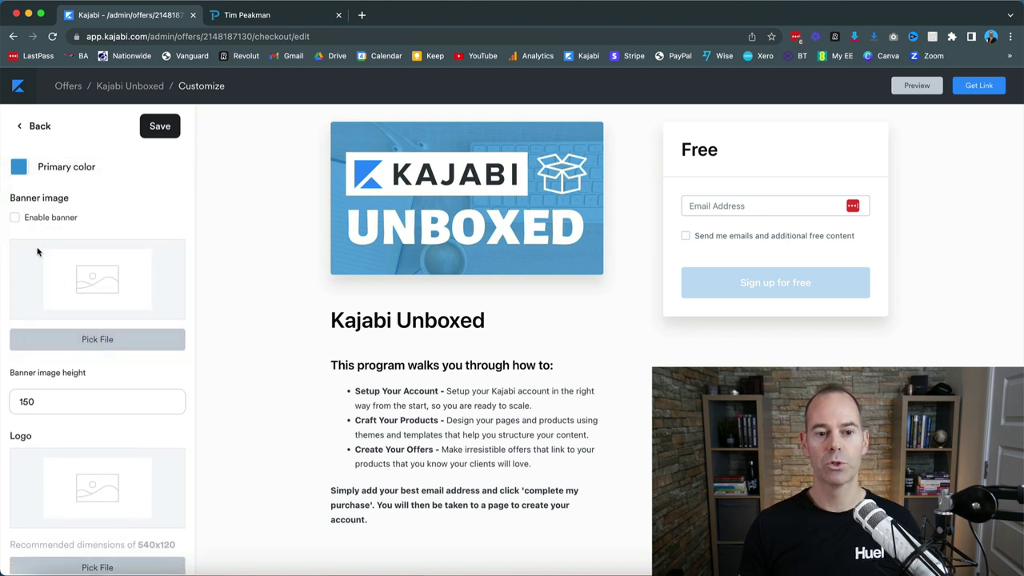
Enable the checkout banner and save to view it, and disable the banner again and save
click(14, 217)
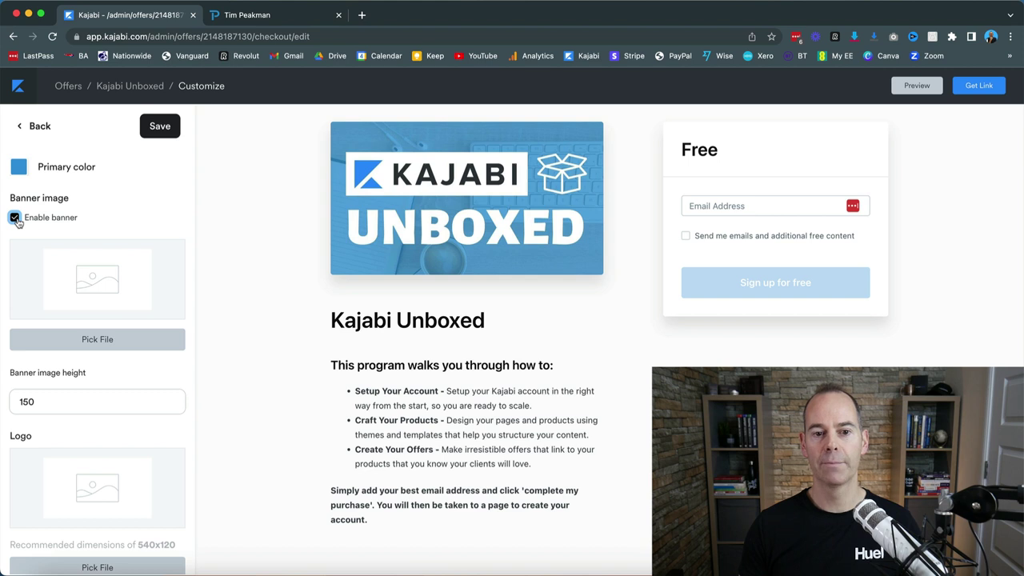
click(162, 128)
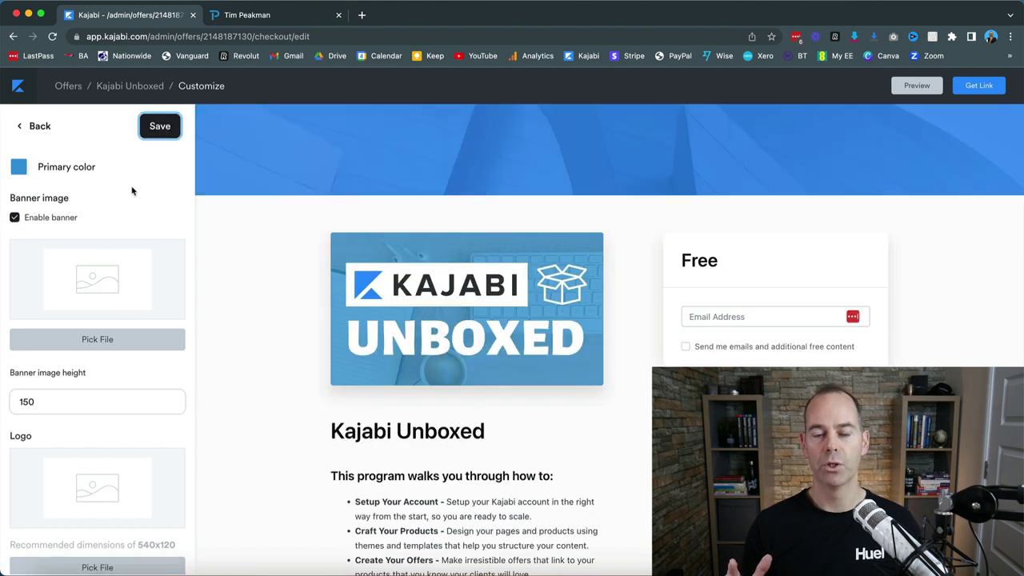
click(15, 217)
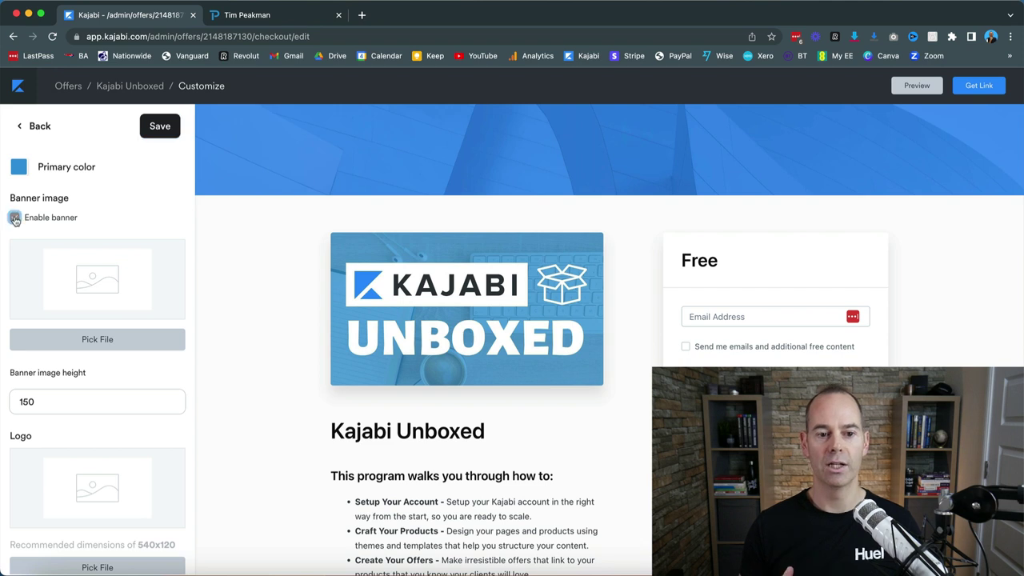
click(160, 127)
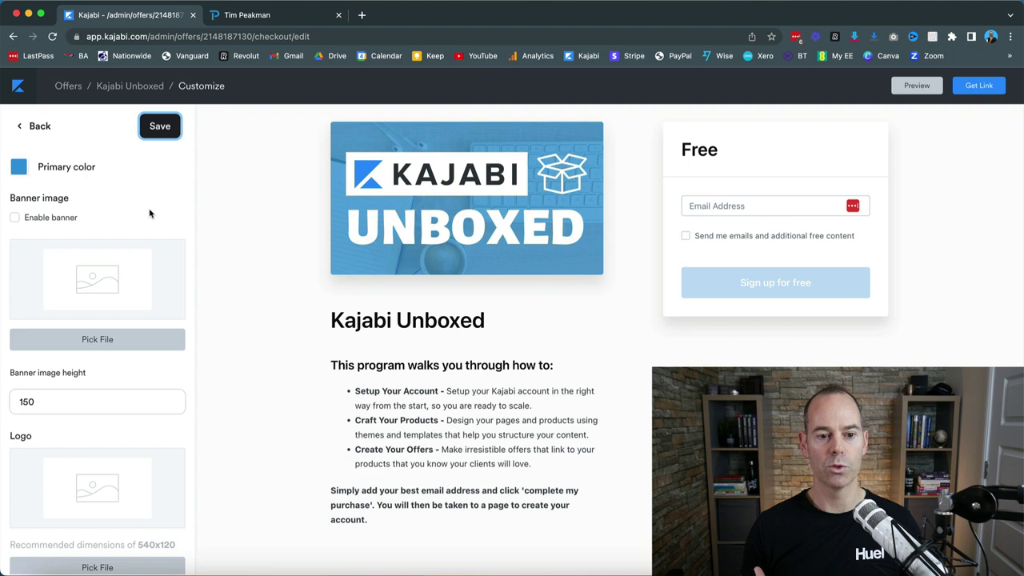
Examine the banner image height and logo options in the checkout design, and return to the customization overview
scroll(150, 213, down, 1)
scroll(82, 372, down, 2)
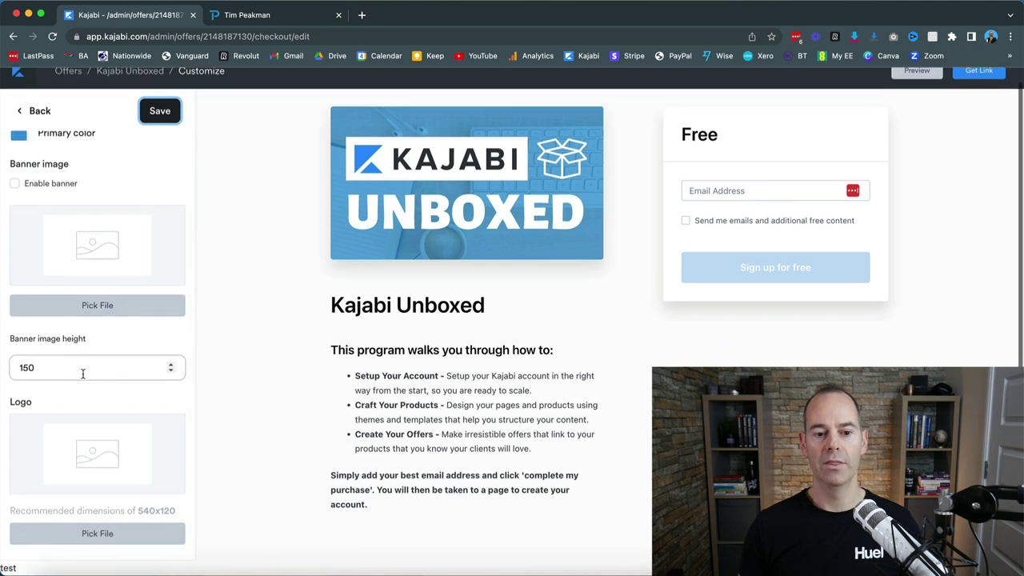
scroll(83, 372, up, 1)
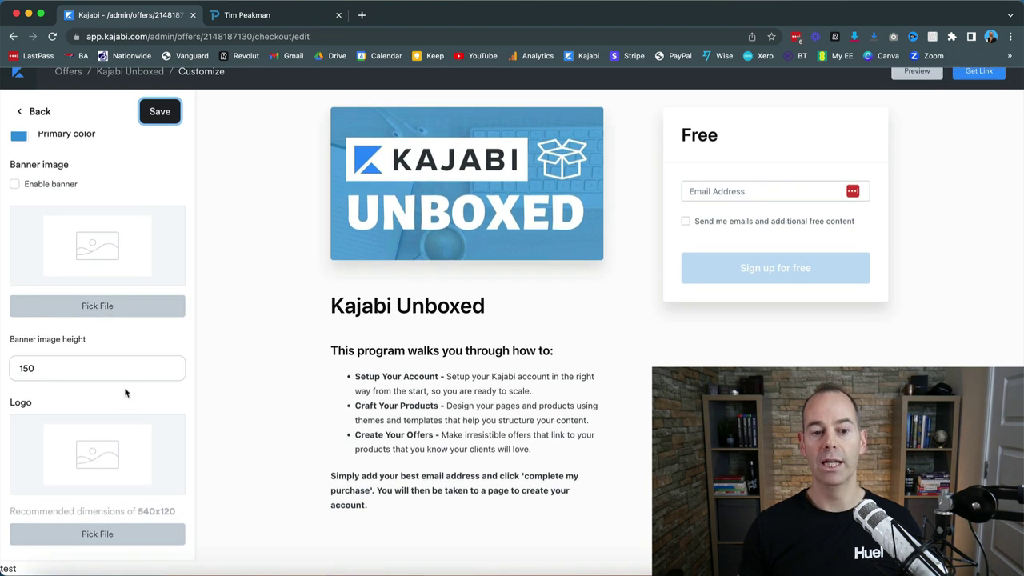
scroll(126, 393, up, 3)
click(40, 113)
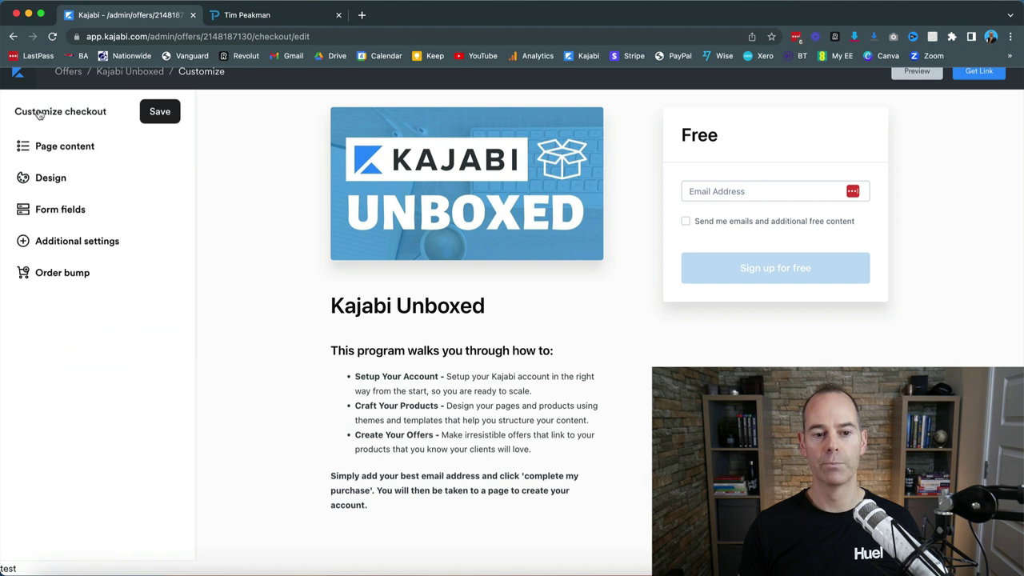
In the checkout form fields, enable collecting the name, address and phone number, and save
click(62, 209)
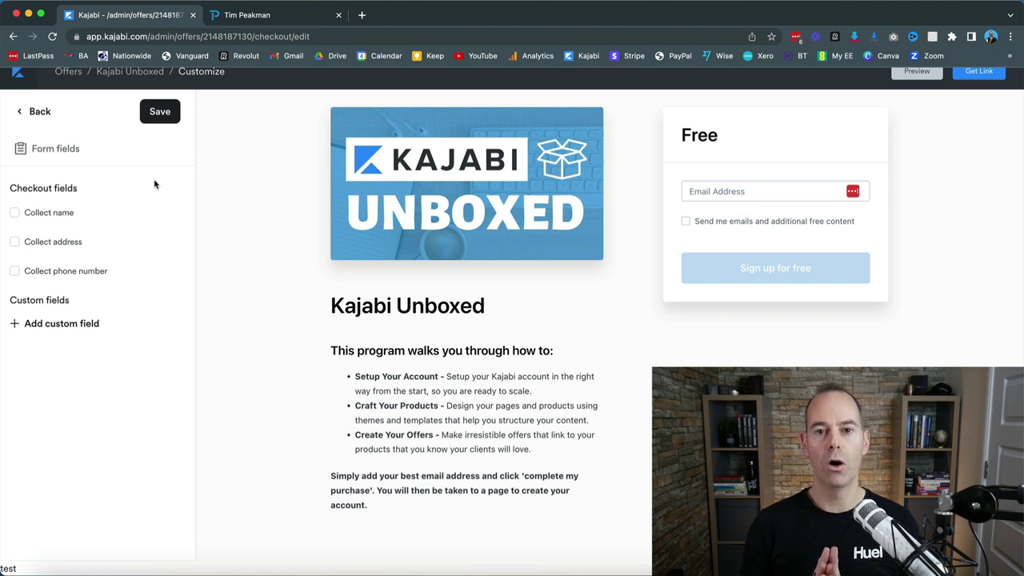
click(15, 213)
click(15, 242)
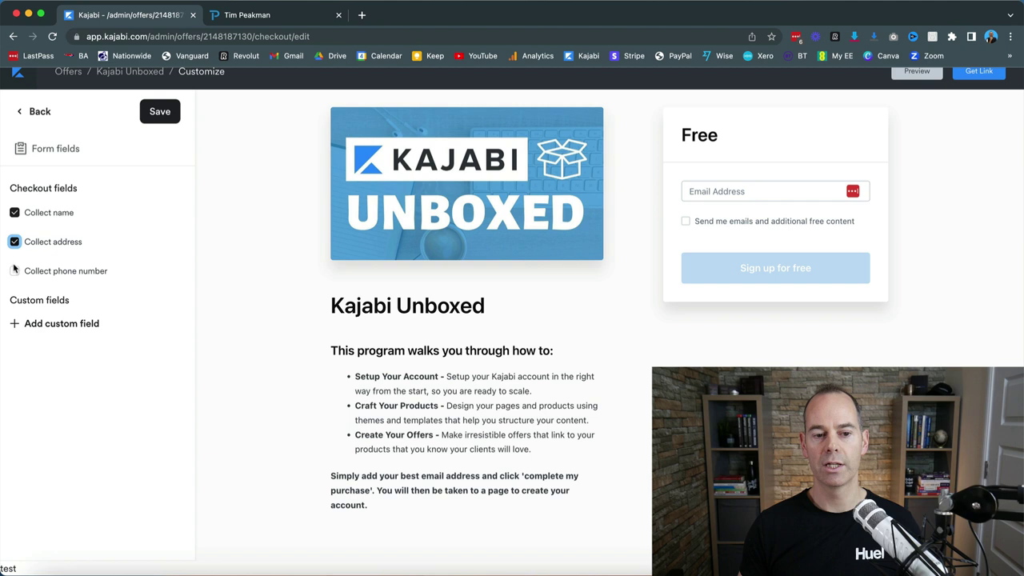
click(15, 271)
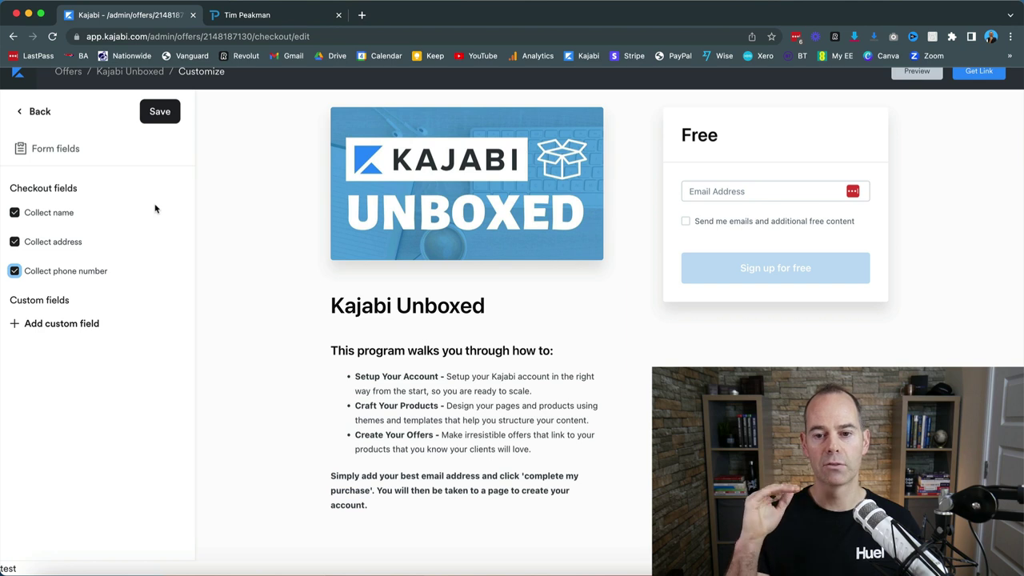
click(160, 112)
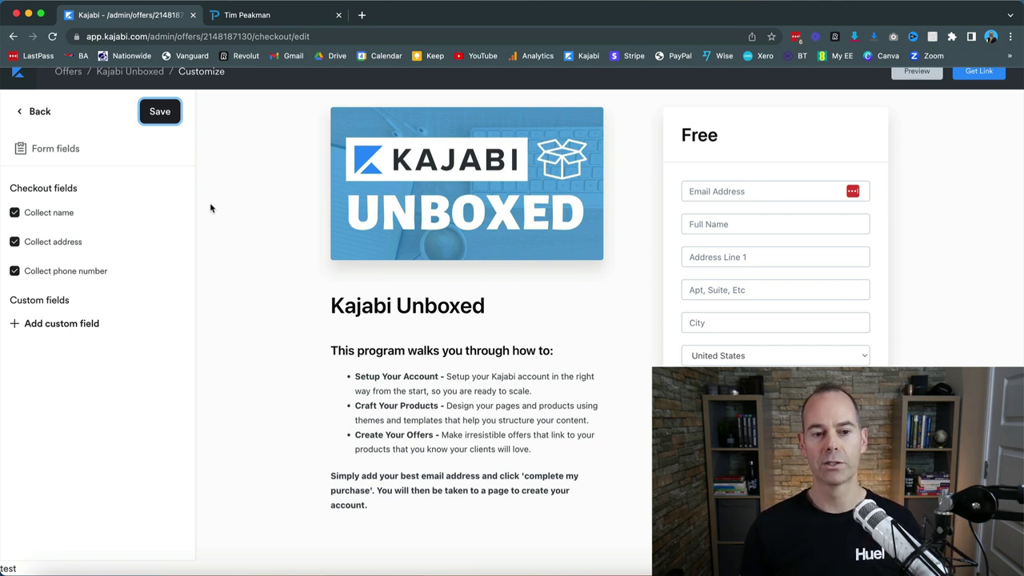
Disable collecting the name, address and phone number at checkout, save, and leave the form fields
click(15, 213)
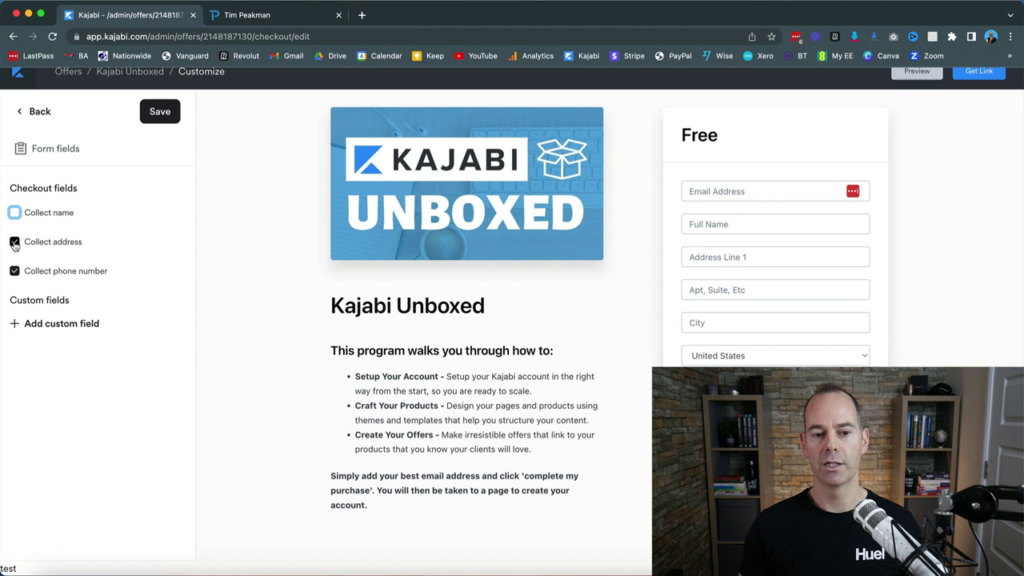
click(14, 241)
click(14, 271)
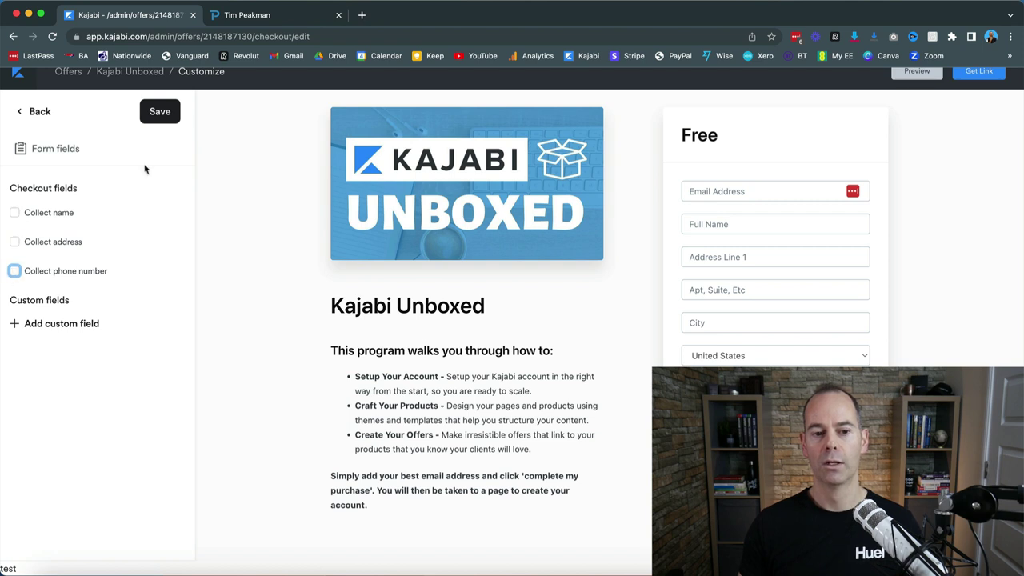
click(162, 110)
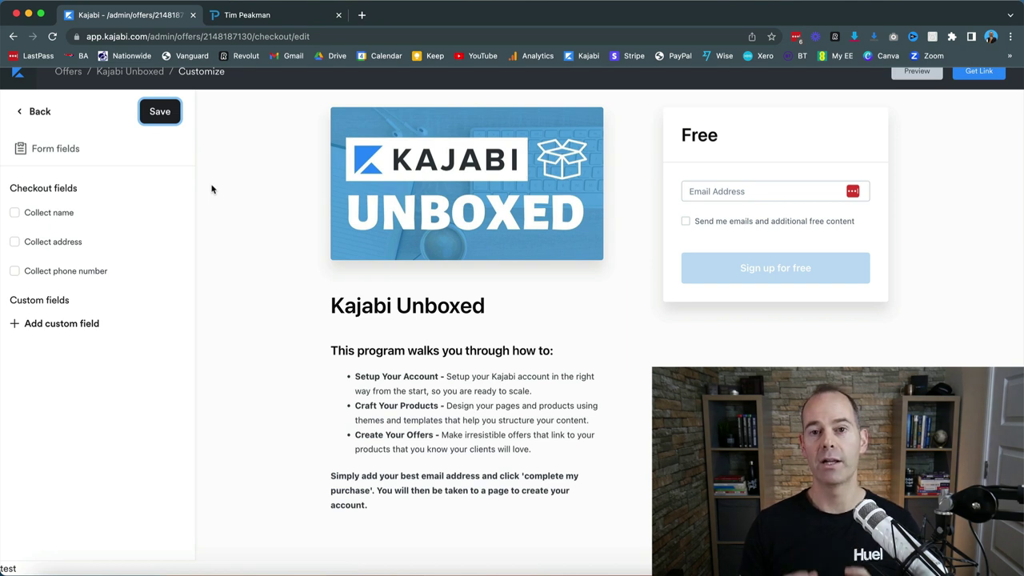
click(40, 112)
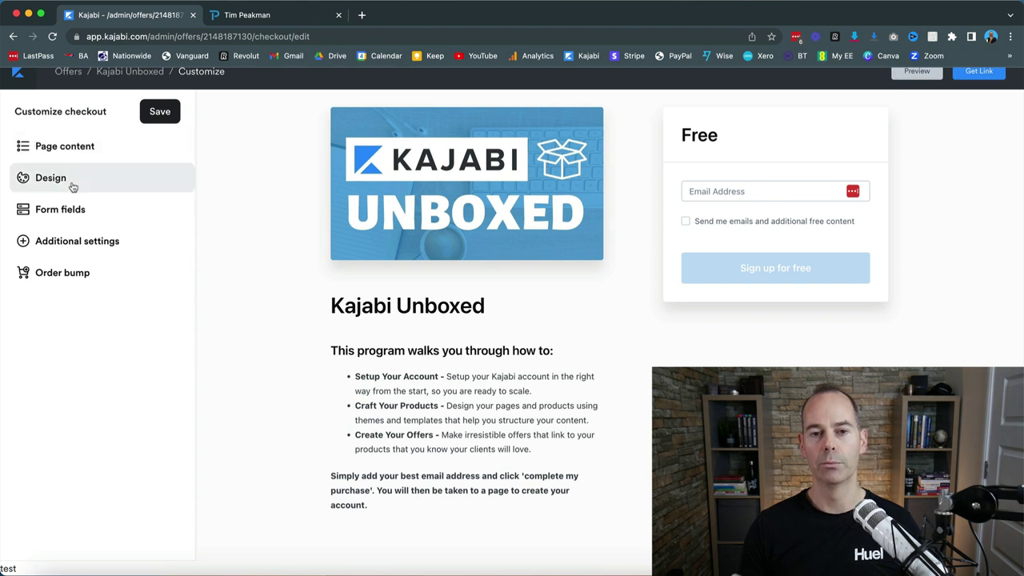
Examine the additional checkout settings and the order bump options
click(78, 245)
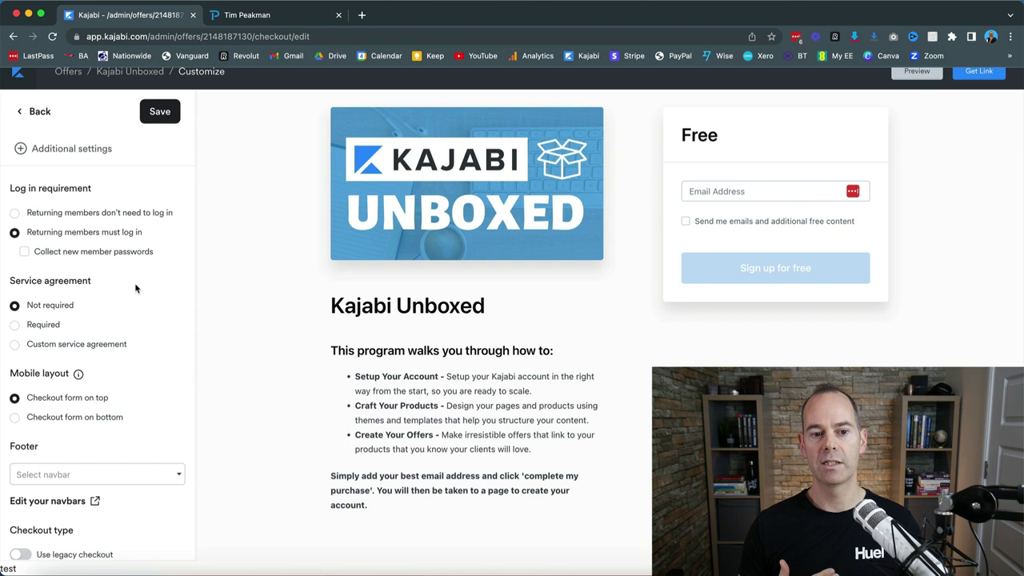
scroll(136, 289, down, 1)
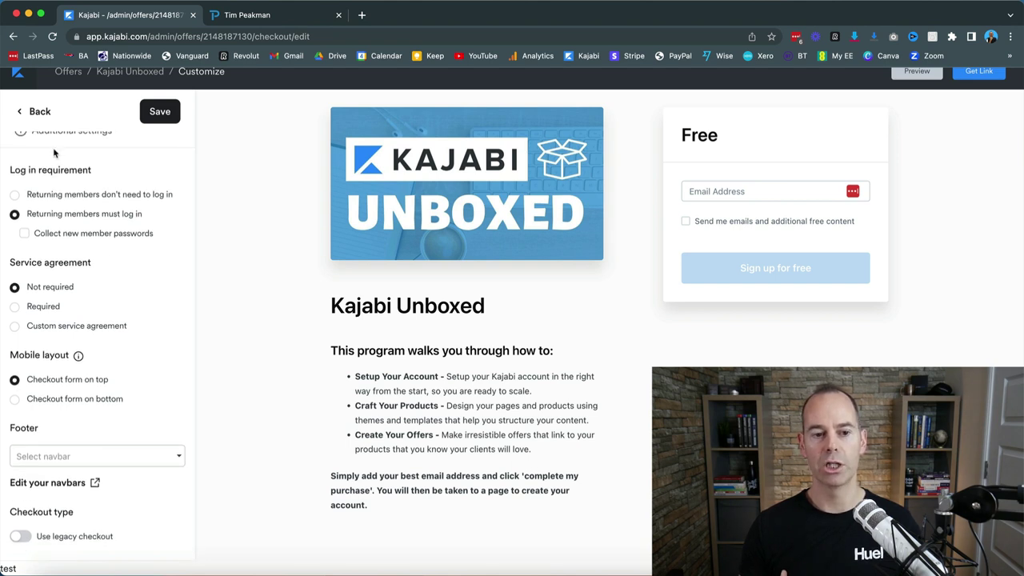
click(34, 111)
click(57, 272)
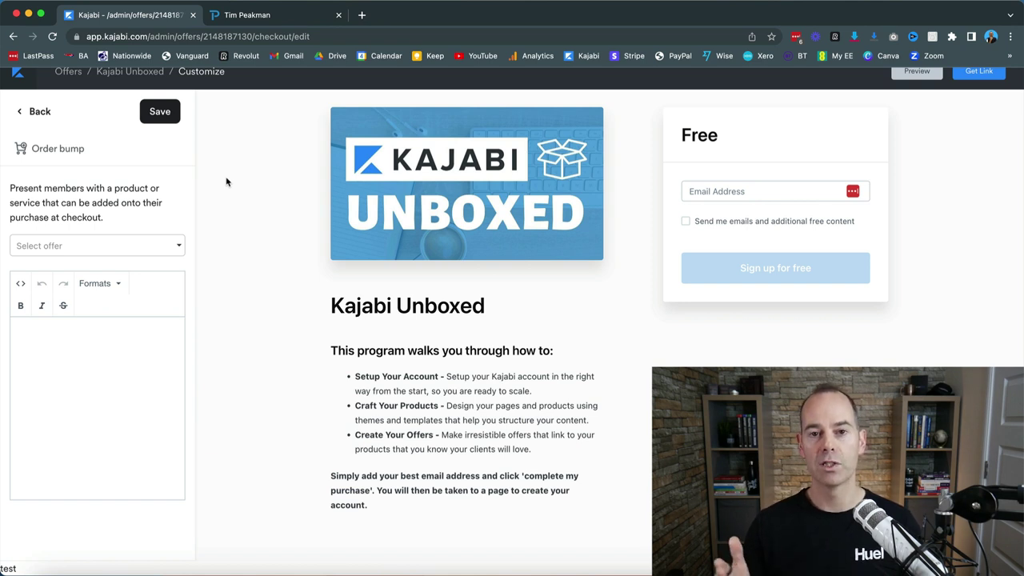
scroll(227, 182, up, 1)
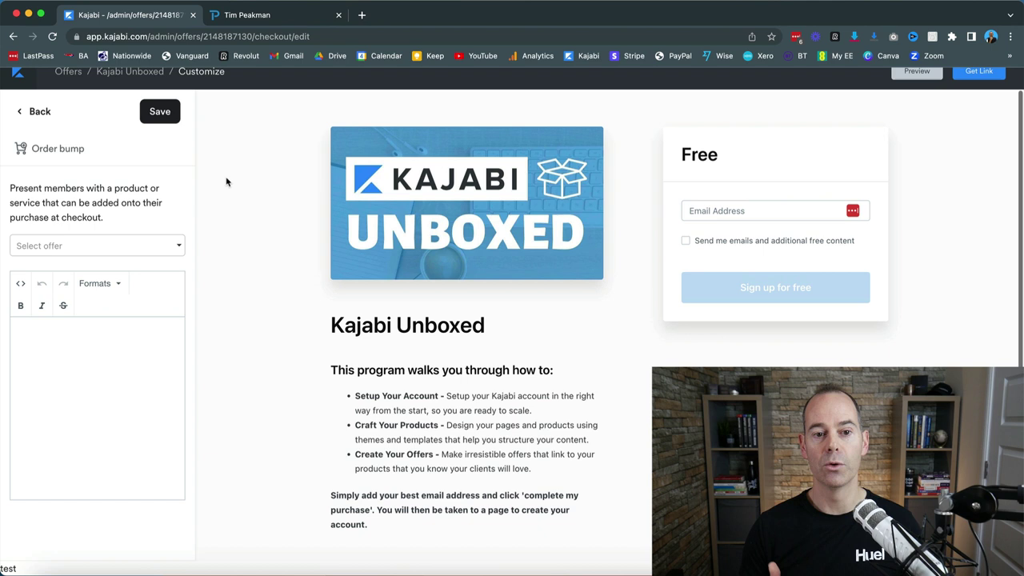
Save the checkout customization and view the checkout page preview
click(161, 116)
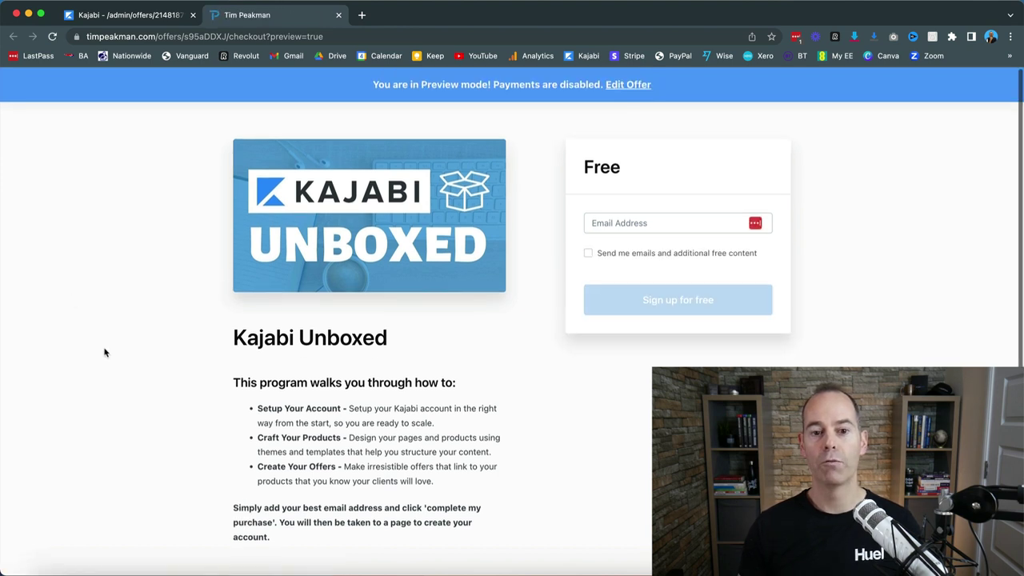
scroll(104, 352, down, 1)
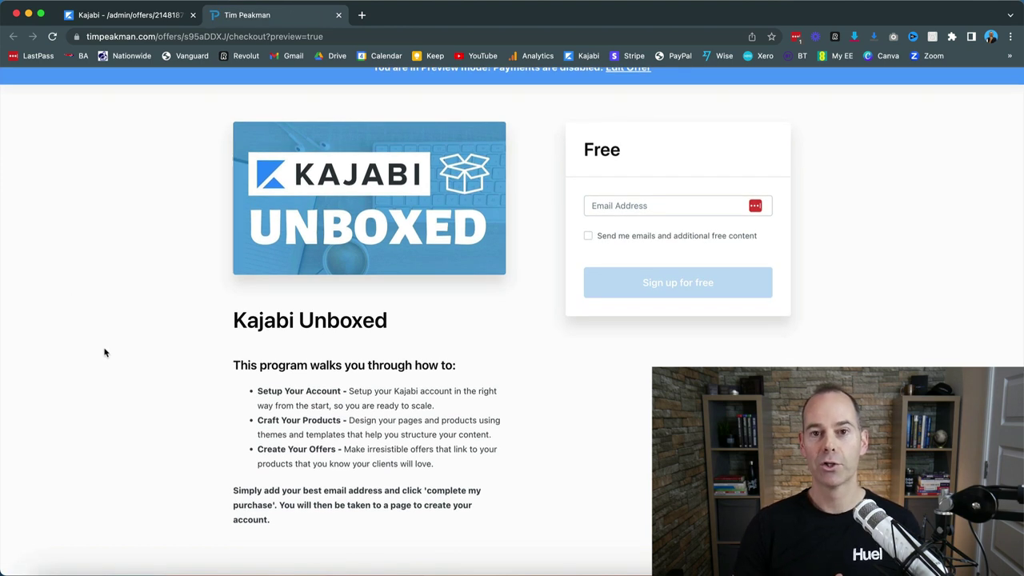